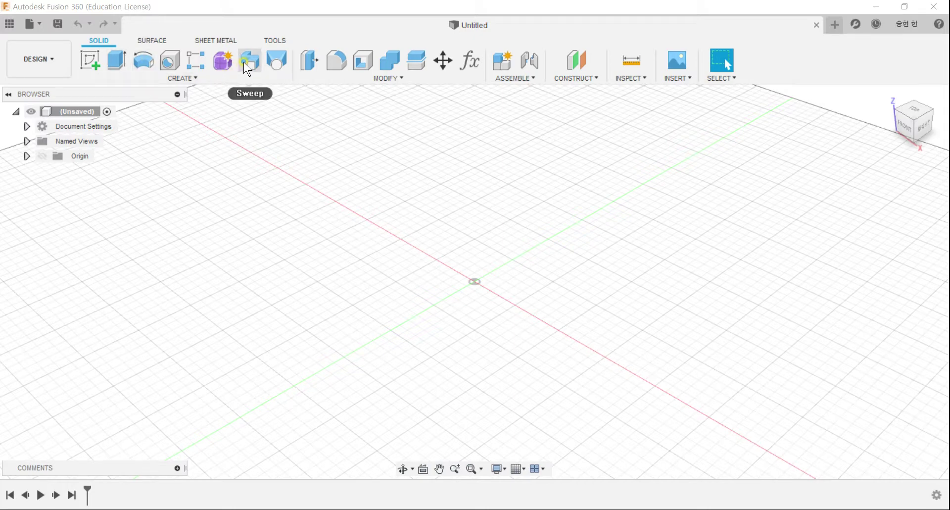
Reorder two tools within the SOLID > CREATE toolbar group
left_click_drag(243, 62, 157, 66)
left_click_drag(275, 67, 189, 66)
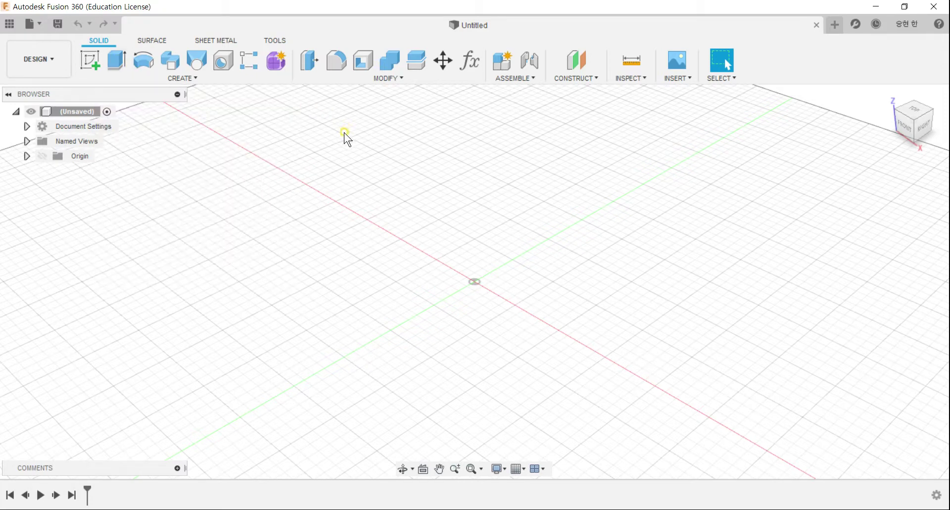
left_click(97, 62)
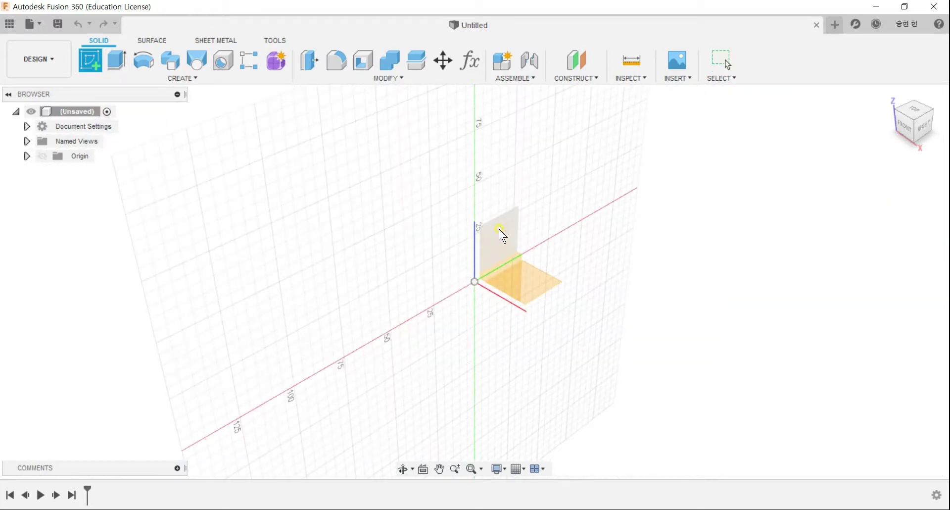
Draw a closed five-sided line outline on the XY ground plane and finish the sketch
left_click(583, 305)
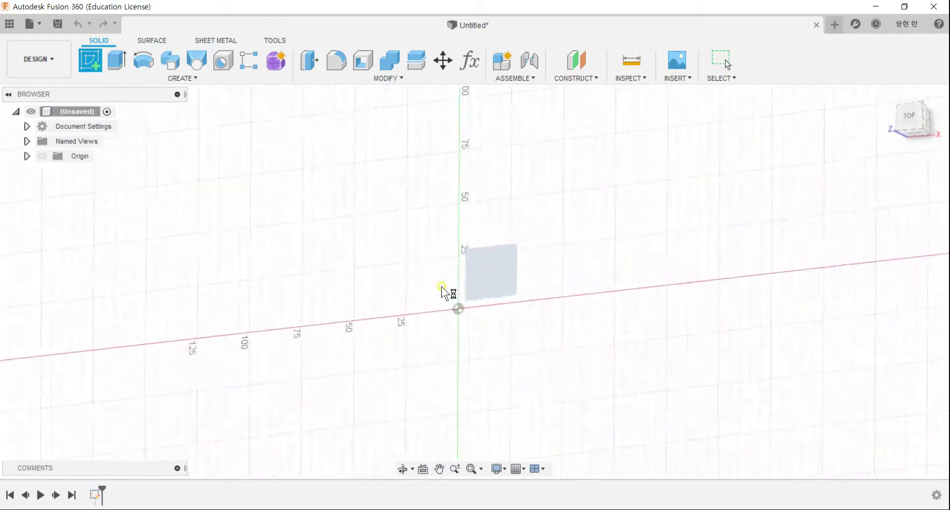
left_click(94, 62)
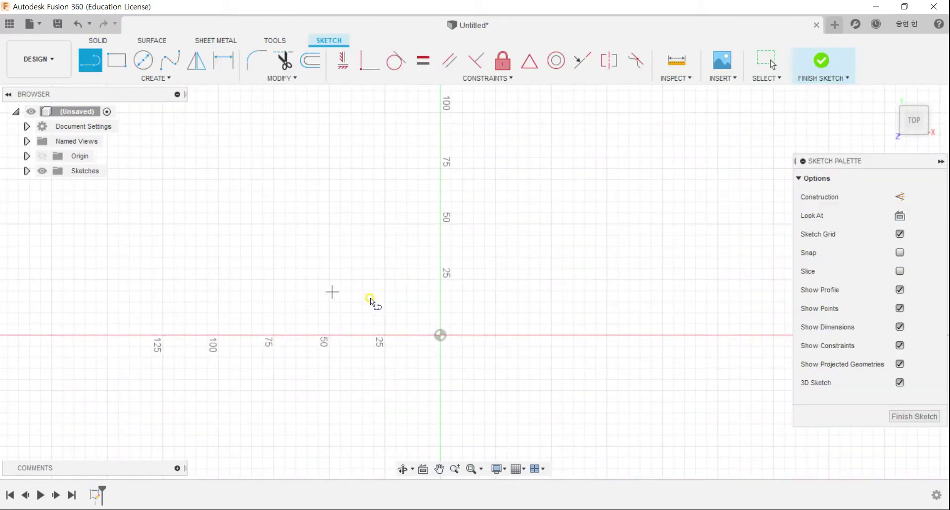
left_click(402, 307)
left_click(486, 228)
left_click(646, 247)
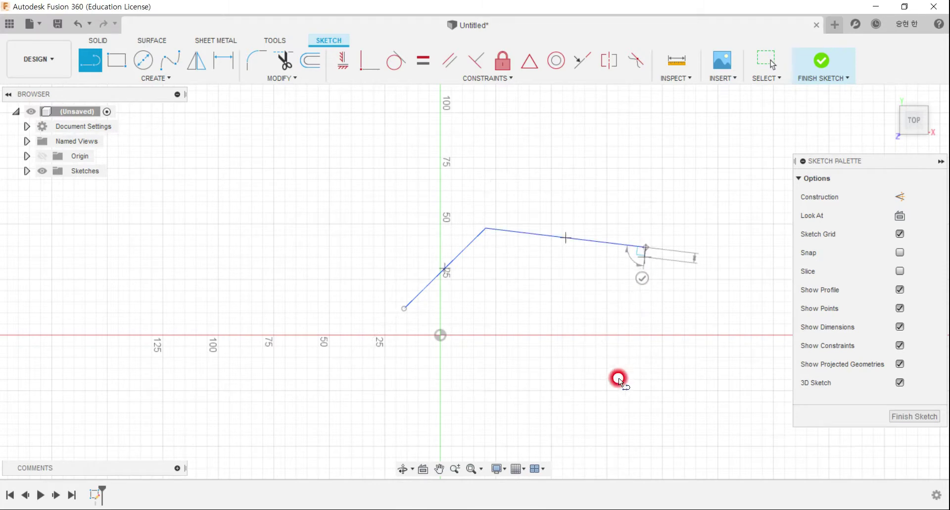
left_click(616, 390)
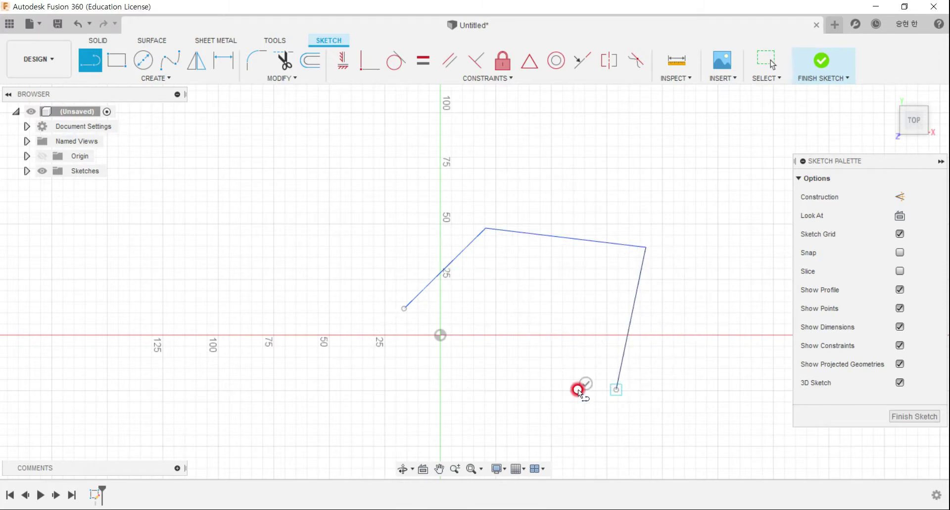
left_click(403, 308)
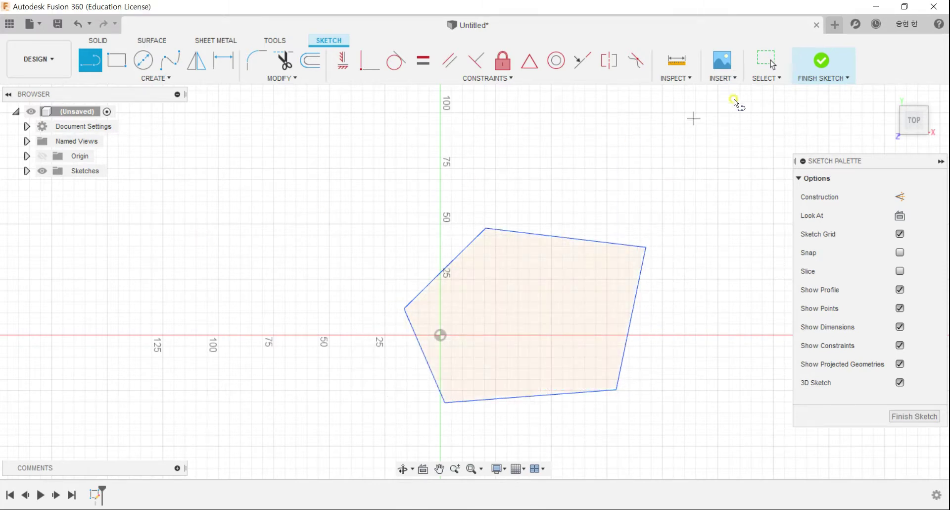
left_click(822, 61)
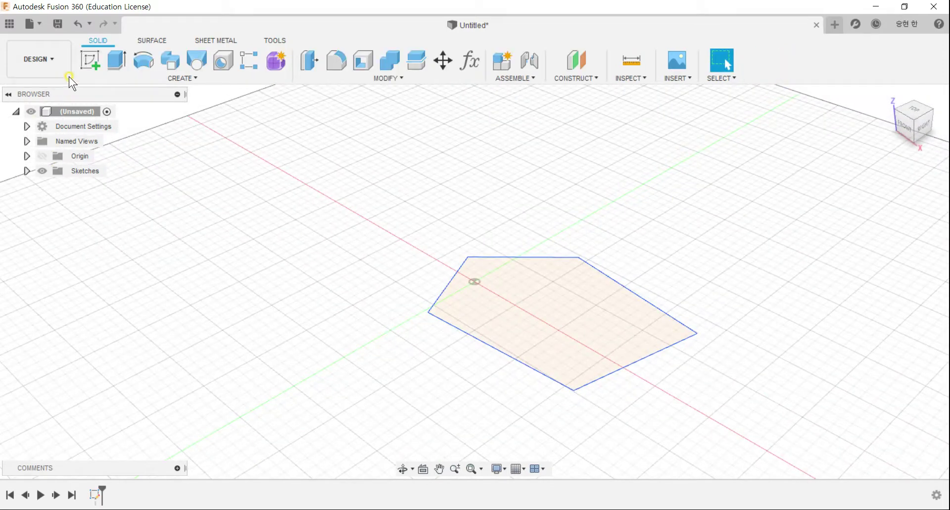
left_click(113, 64)
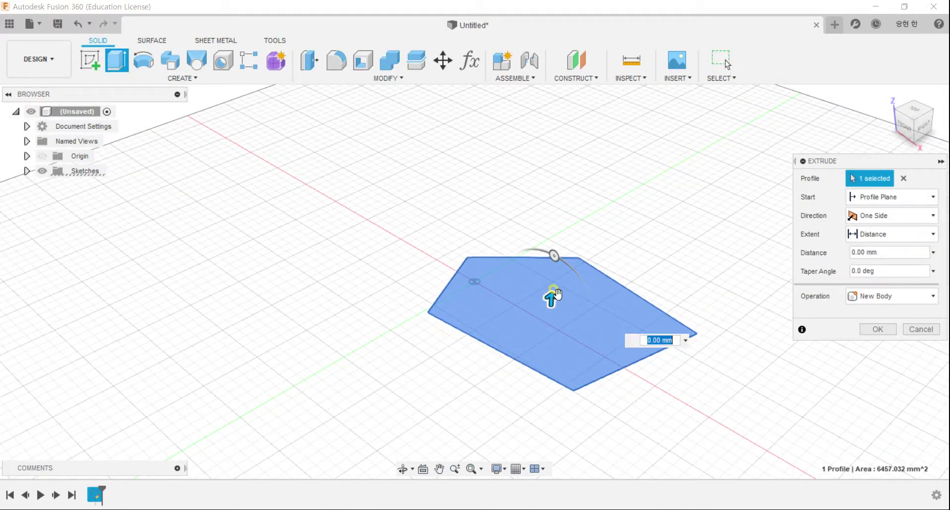
Extrude the five-sided profile about 56.877 mm upward into a new body
left_click_drag(555, 295, 557, 187)
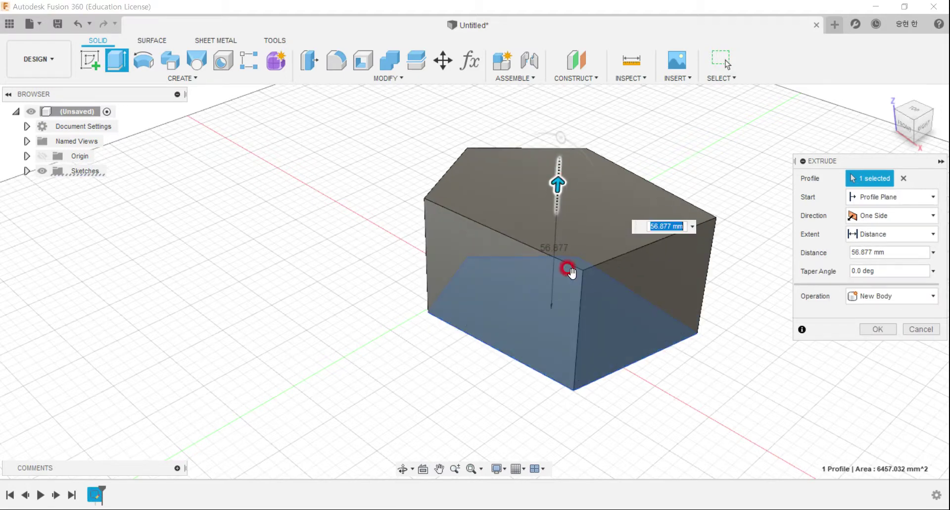
left_click(878, 329)
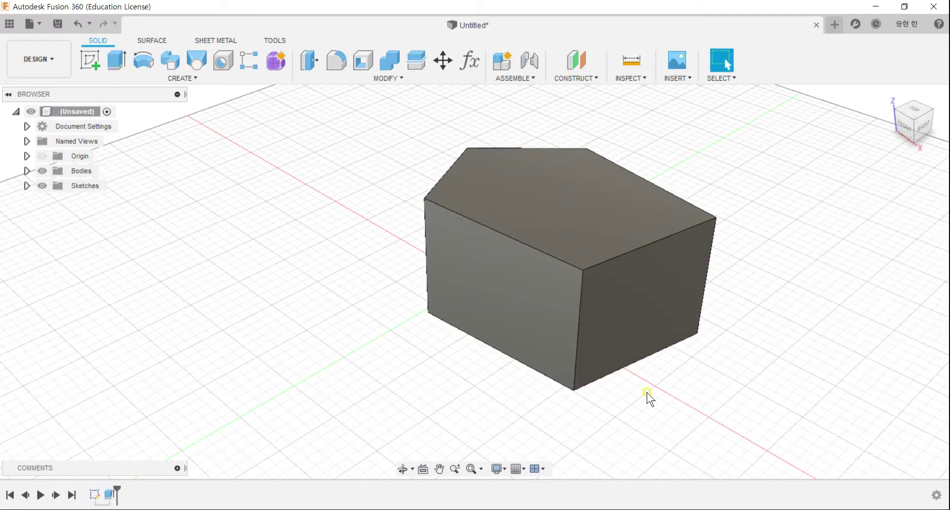
middle_click_drag(571, 371, 62, 240)
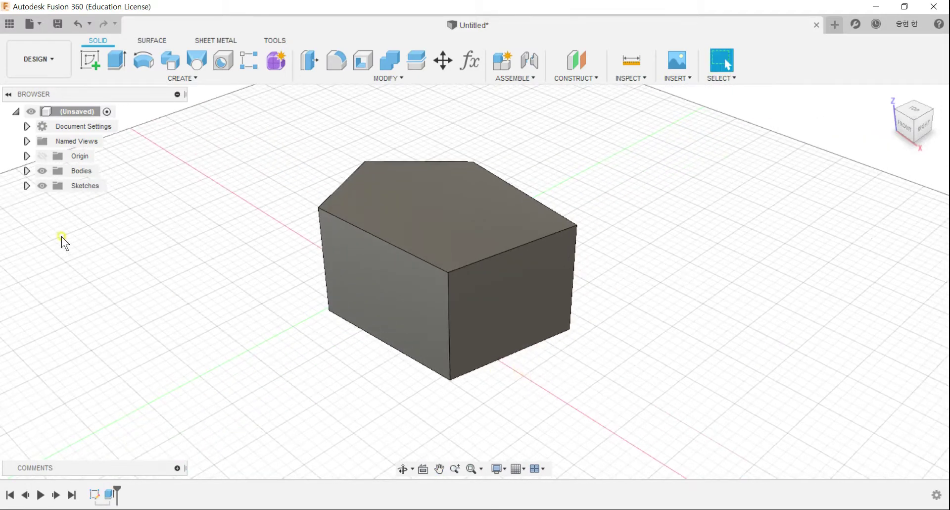
Hide Body1 from the Bodies list in the browser
left_click(27, 171)
left_click(27, 200)
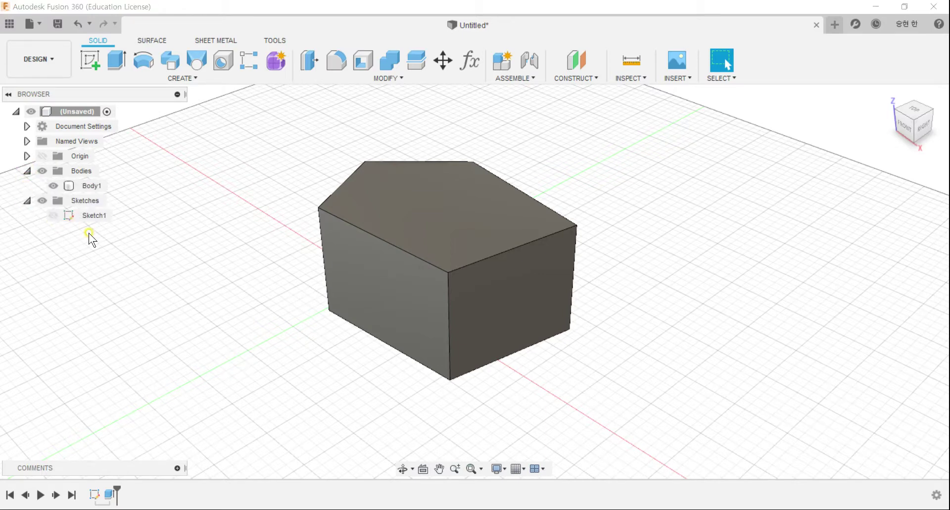
left_click(52, 186)
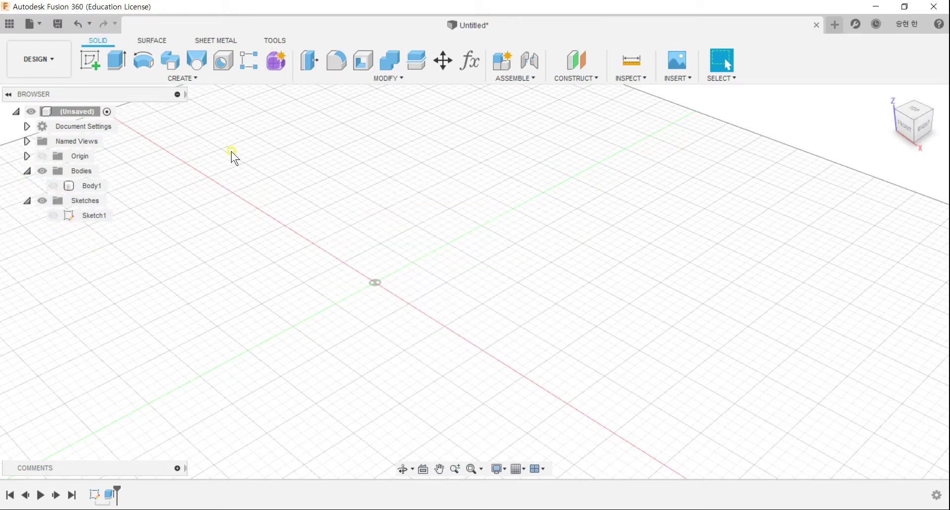
Sketch a closed six-sided outline on the vertical front plane and finish the sketch
left_click(92, 60)
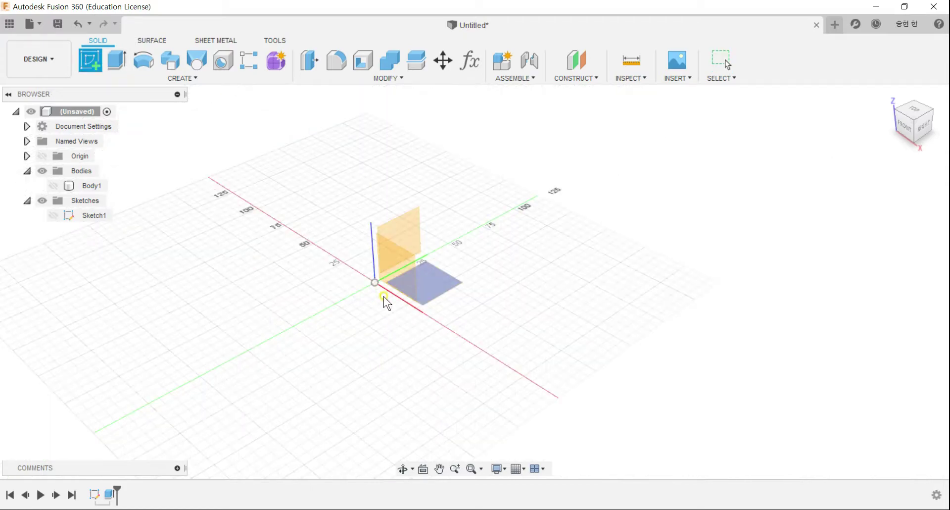
left_click(404, 262)
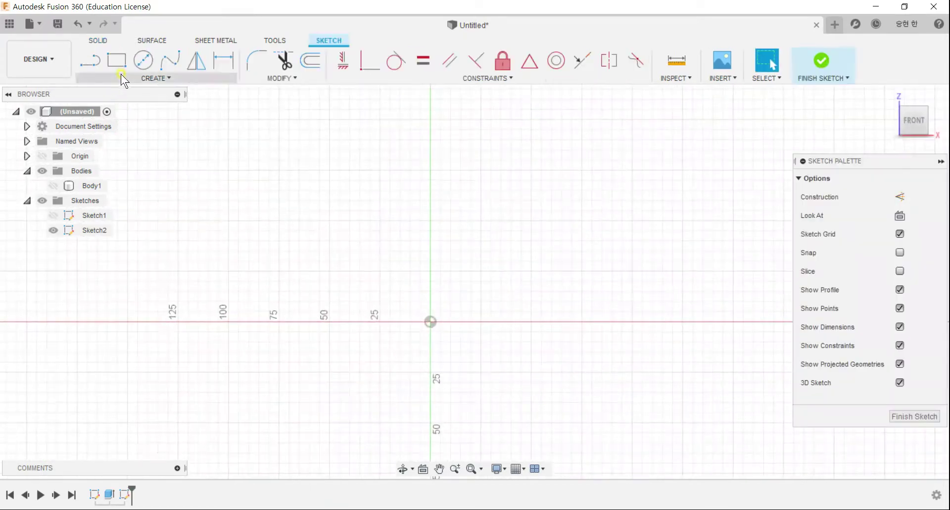
left_click(92, 60)
left_click(459, 217)
left_click(593, 218)
left_click(645, 378)
left_click(485, 420)
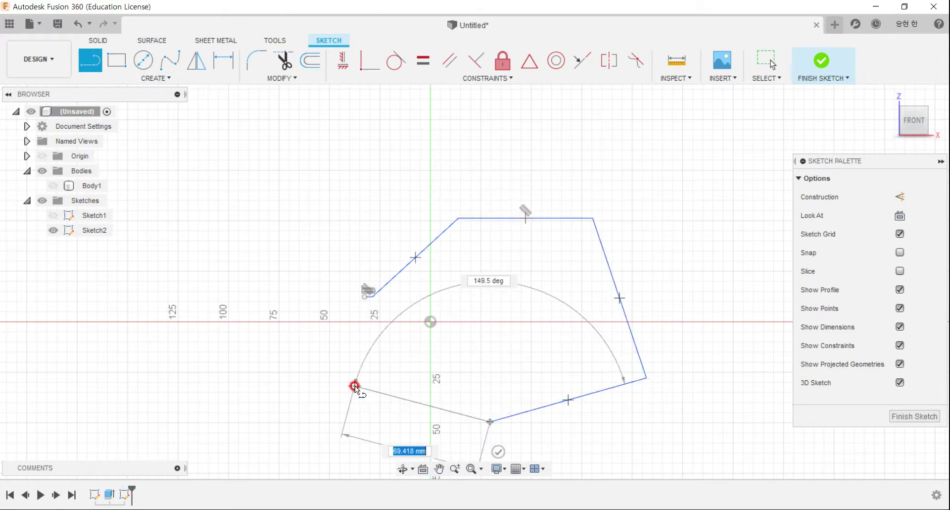
left_click(354, 386)
left_click(362, 301)
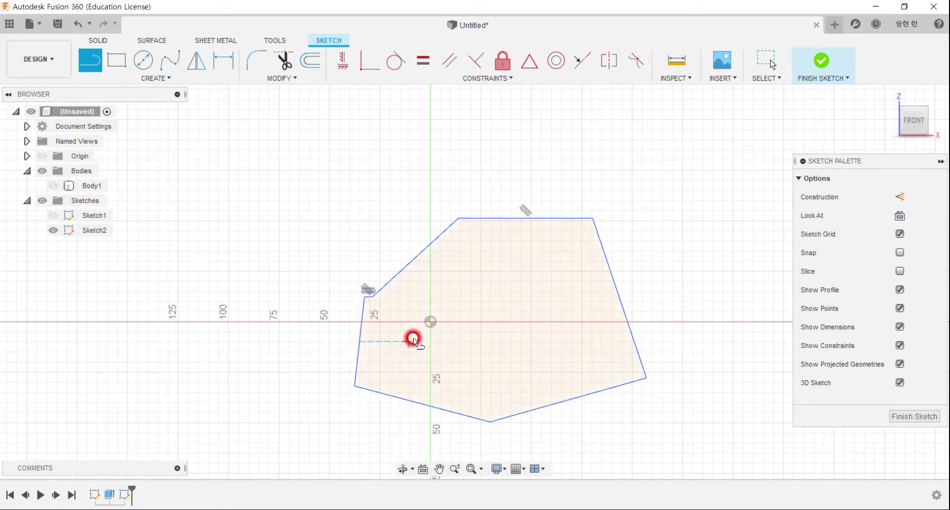
left_click(821, 62)
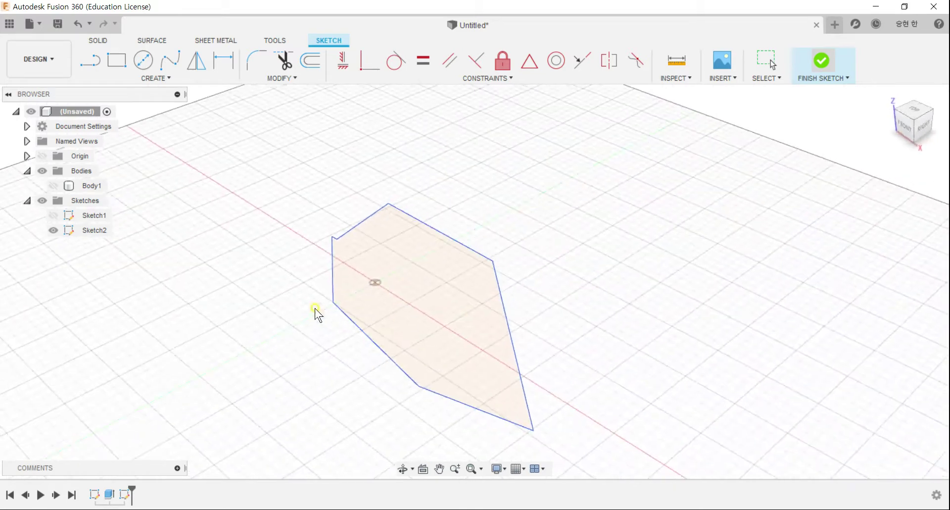
left_click(117, 59)
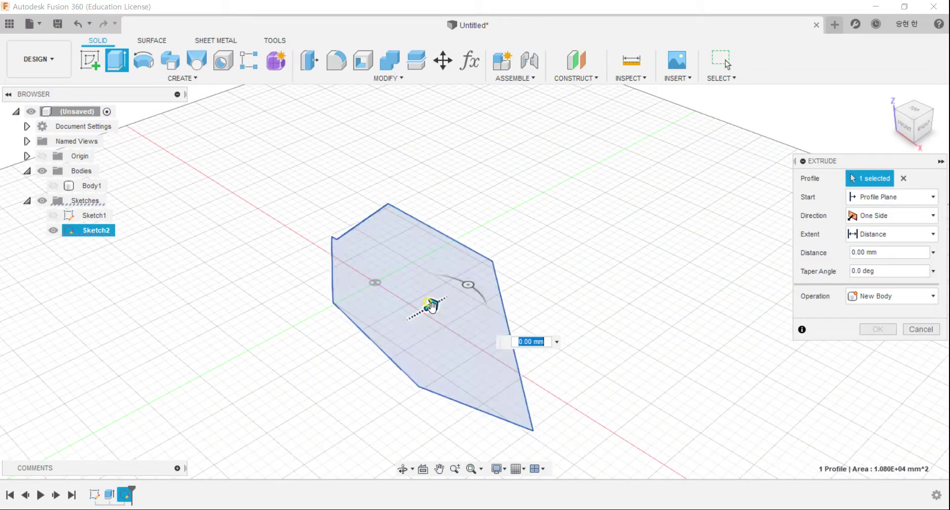
Extrude the hexagon about 59.992 mm backward into Body2, then hide Body2
mouse_move(435, 303)
left_mouse_down()
mouse_move(536, 270)
mouse_move(297, 346)
left_mouse_up()
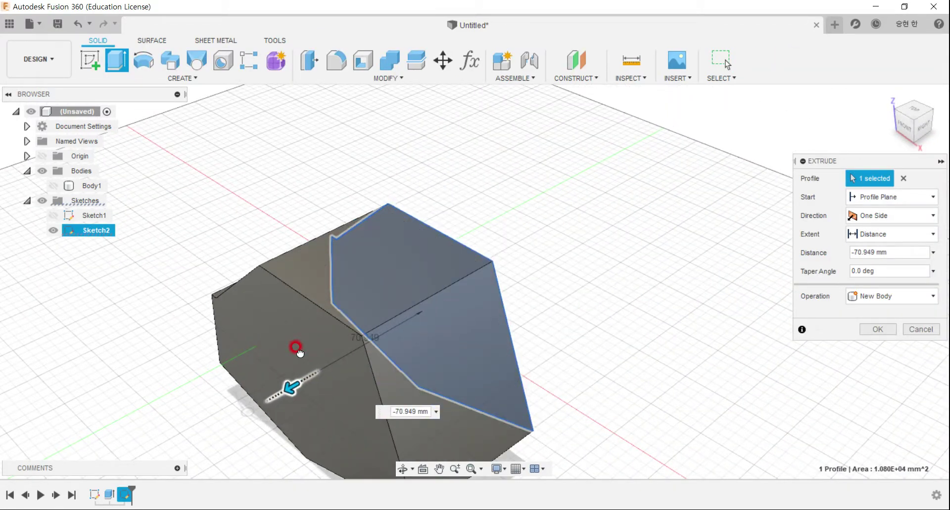
left_click(461, 315)
mouse_move(466, 320)
left_mouse_down()
mouse_move(537, 271)
mouse_move(547, 241)
mouse_move(340, 355)
mouse_move(562, 280)
mouse_move(346, 366)
mouse_move(340, 377)
left_mouse_up()
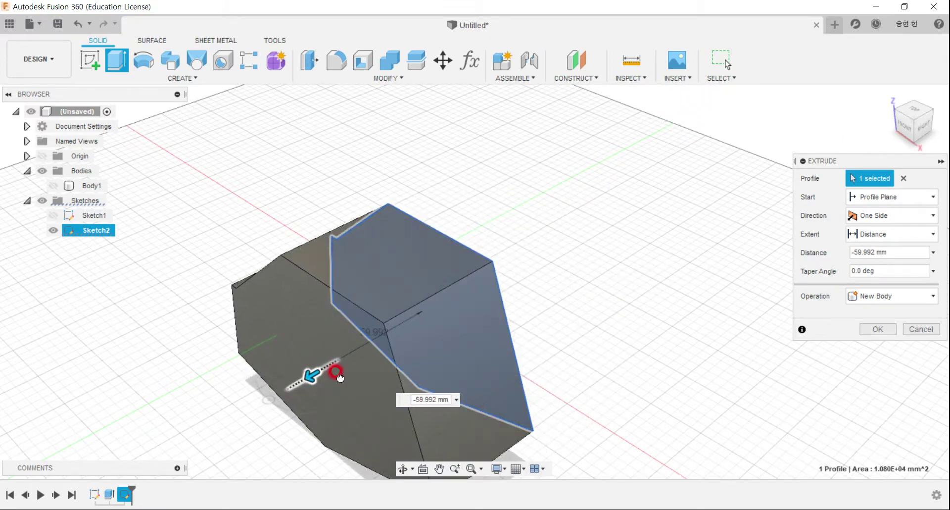
left_click(874, 329)
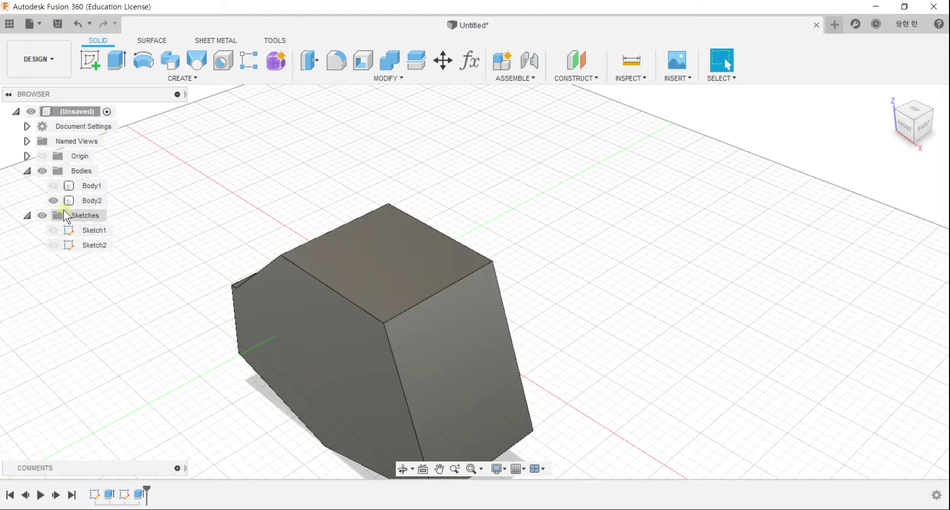
left_click(53, 200)
left_click(94, 63)
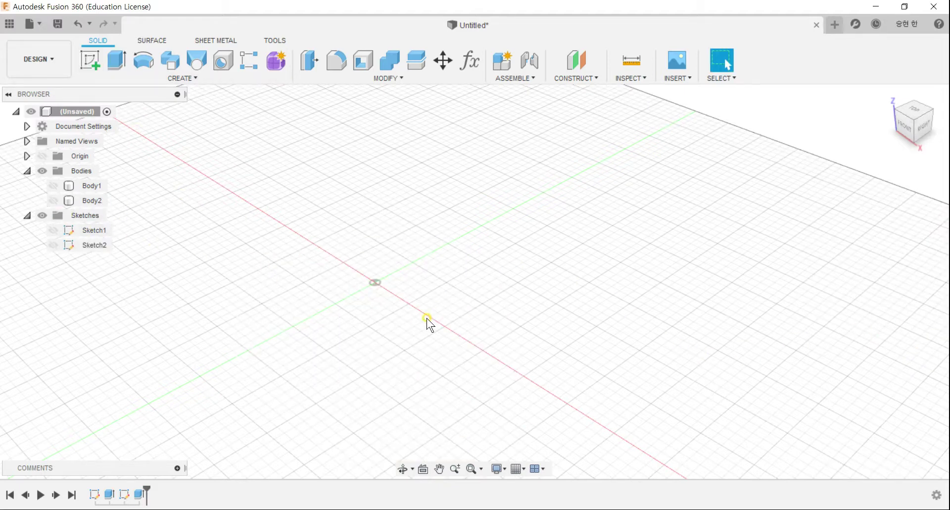
Sketch a closed six-sided outline on the YZ side plane using the L line tool
left_click(101, 65)
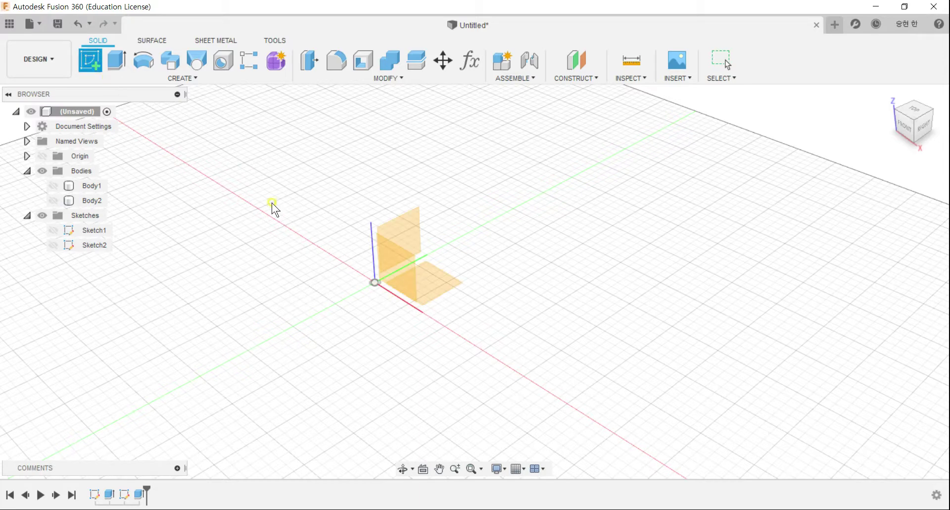
left_click(409, 234)
key("l")
left_click(354, 268)
left_click(519, 185)
left_click(666, 308)
left_click(554, 412)
left_click(363, 411)
left_click(315, 330)
left_click(355, 270)
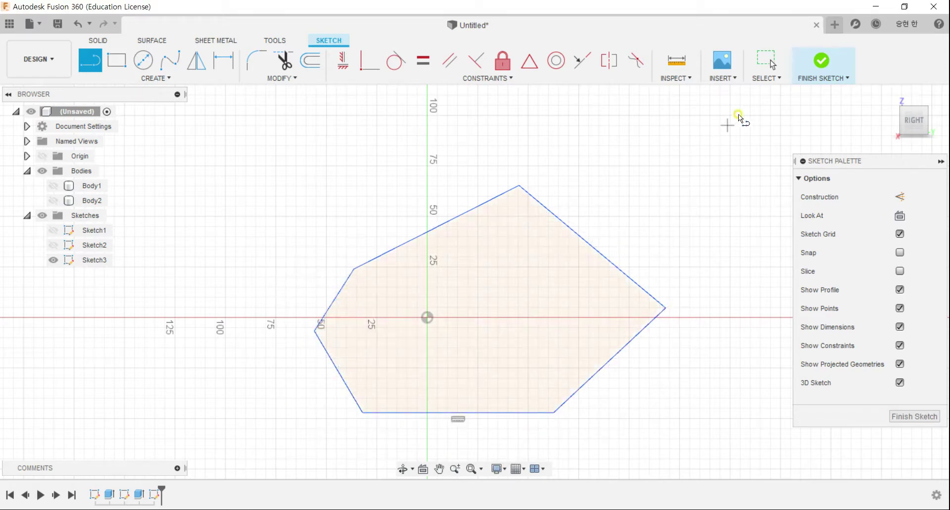
left_click(821, 61)
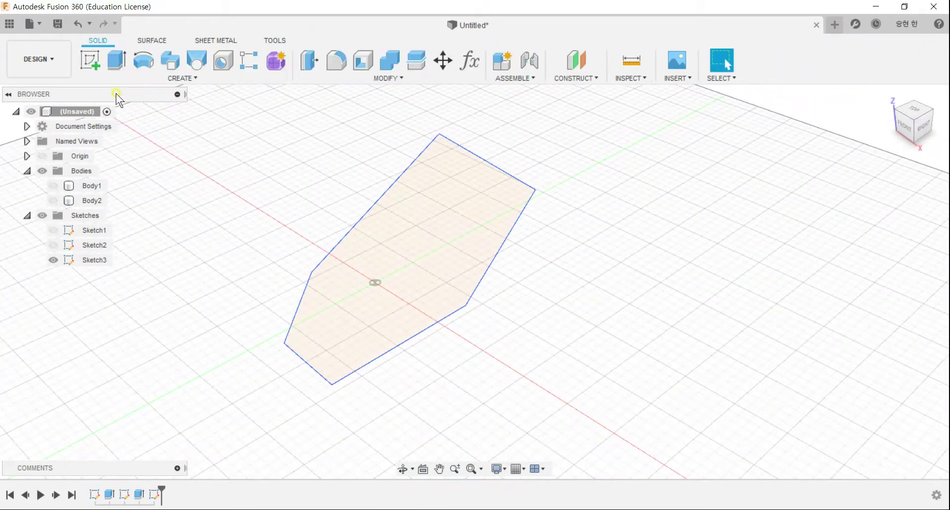
left_click(117, 61)
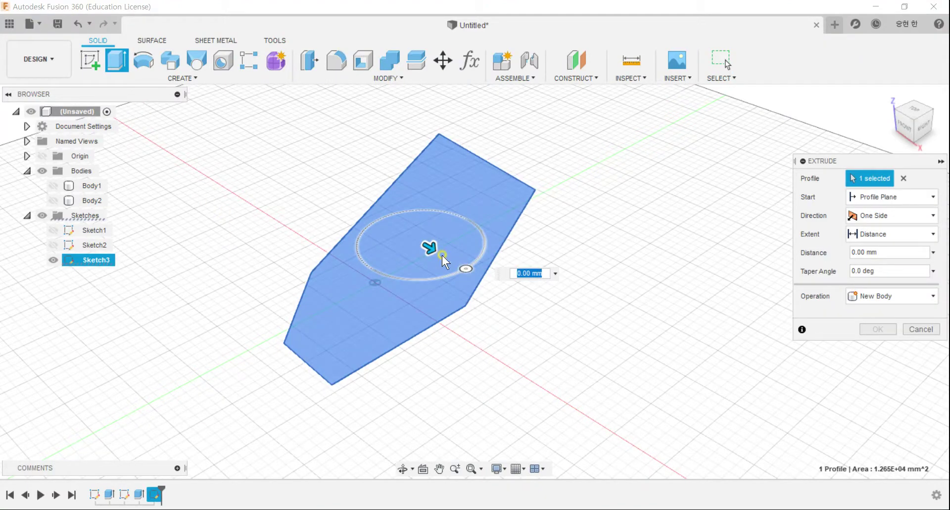
Extrude the third outline about 93 mm into Body3 and make Body1 and Body2 visible again
left_click_drag(428, 250, 569, 327)
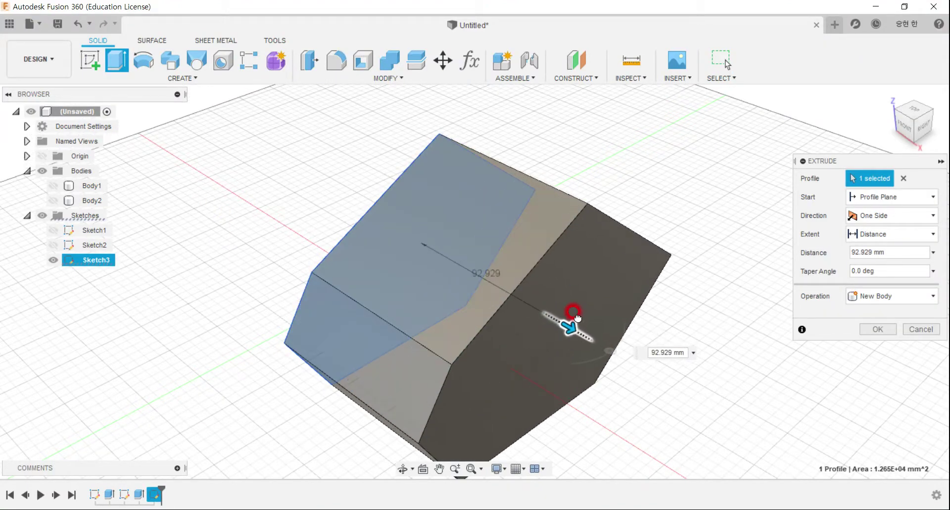
left_click(879, 328)
left_click(52, 186)
left_click(53, 200)
mouse_move(175, 242)
middle_mouse_down("shift")
mouse_move(292, 218)
mouse_move(180, 227)
middle_mouse_up("shift")
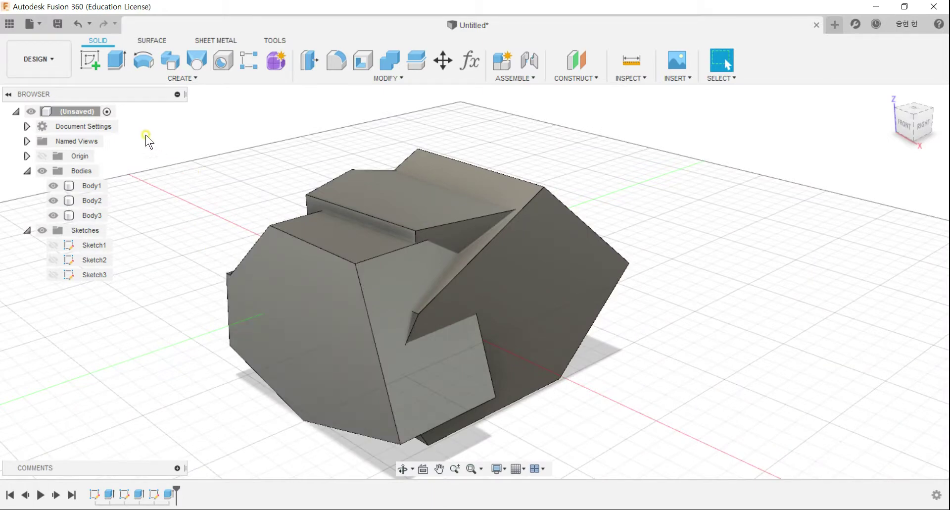
left_click(217, 188)
Close the three-body design, choosing Don't Save
left_click(815, 25)
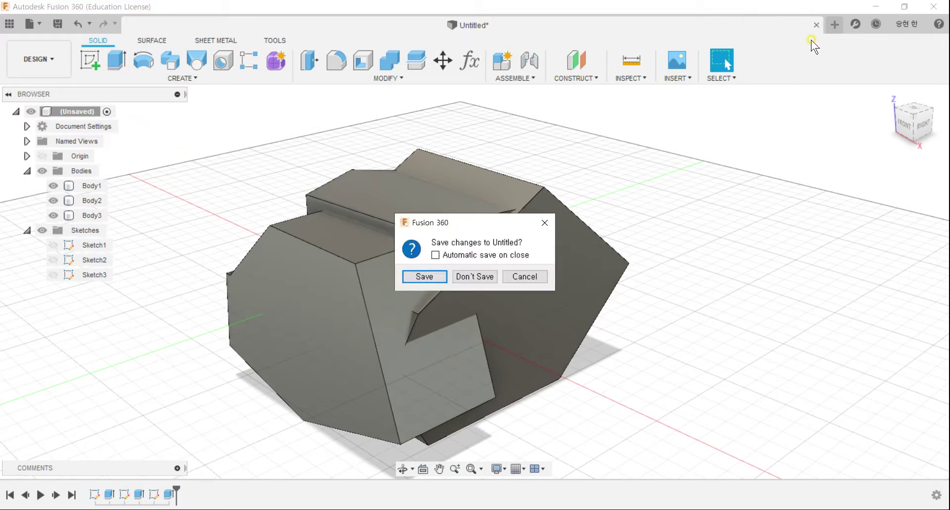
left_click(478, 277)
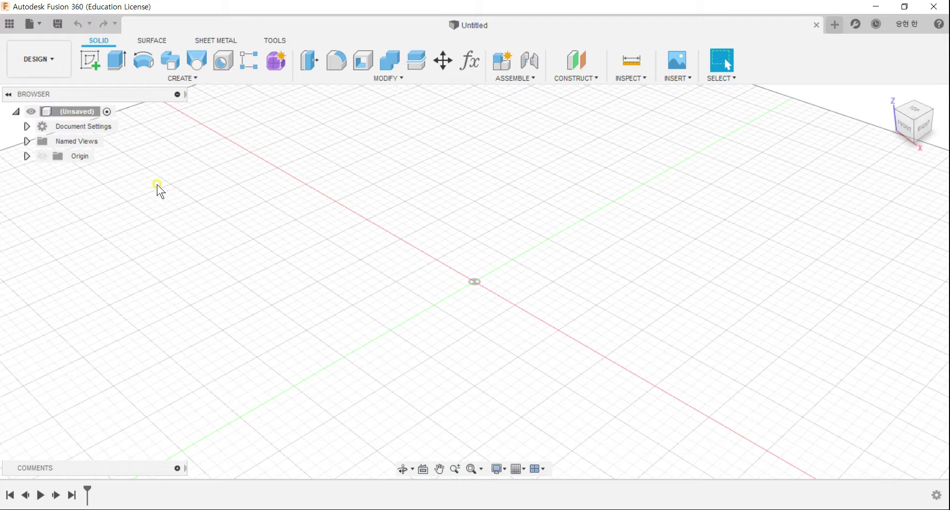
Start a new sketch on the front origin plane, panned so the origin sits higher
left_click(92, 60)
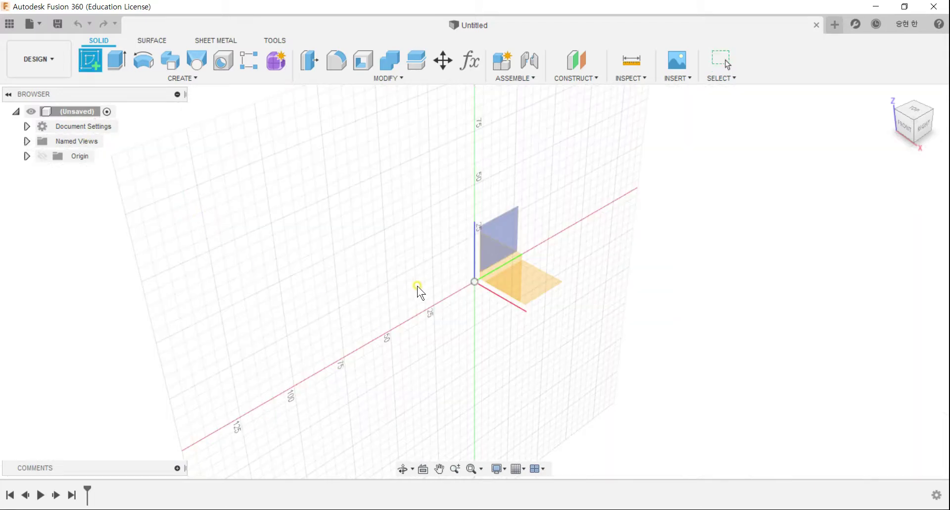
left_click(504, 271)
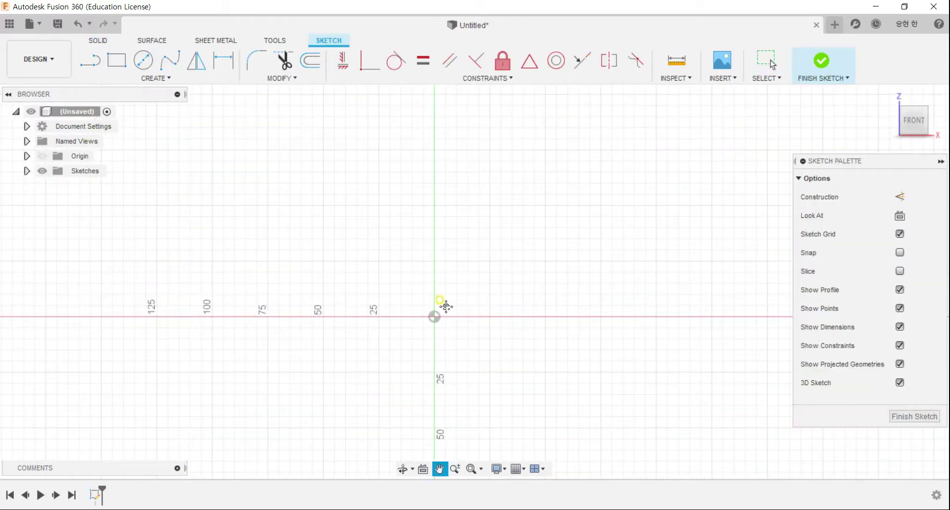
middle_click_drag(445, 306, 406, 275)
Draw a closed seven-cornered profile right of the vertical axis, then raise its top-left corner
left_click(100, 67)
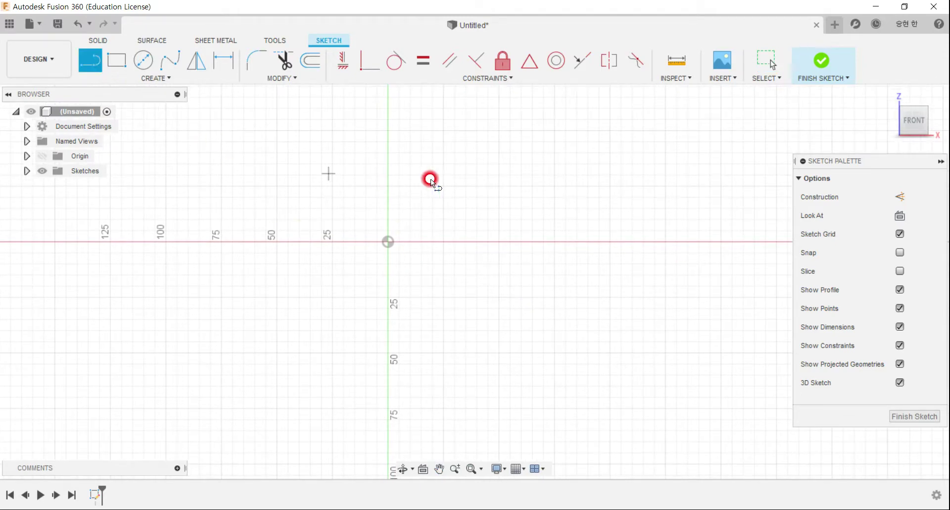
left_click(422, 142)
left_click(422, 361)
left_click(507, 361)
left_click(581, 277)
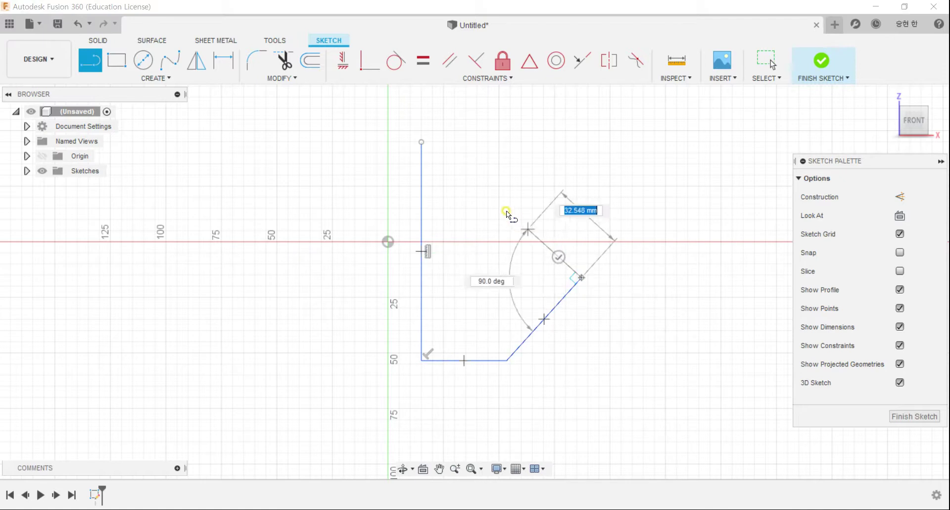
left_click(486, 200)
left_click(506, 132)
left_click(456, 100)
left_click(420, 141)
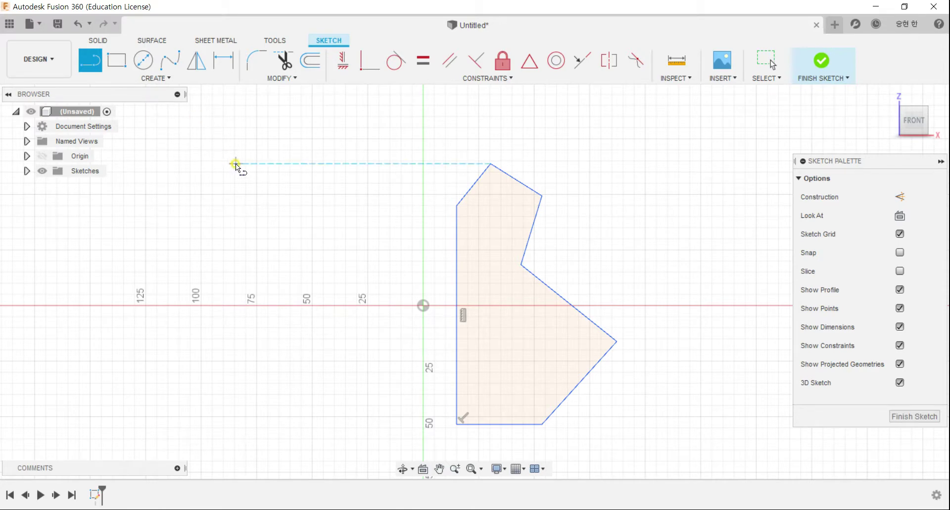
key("Escape")
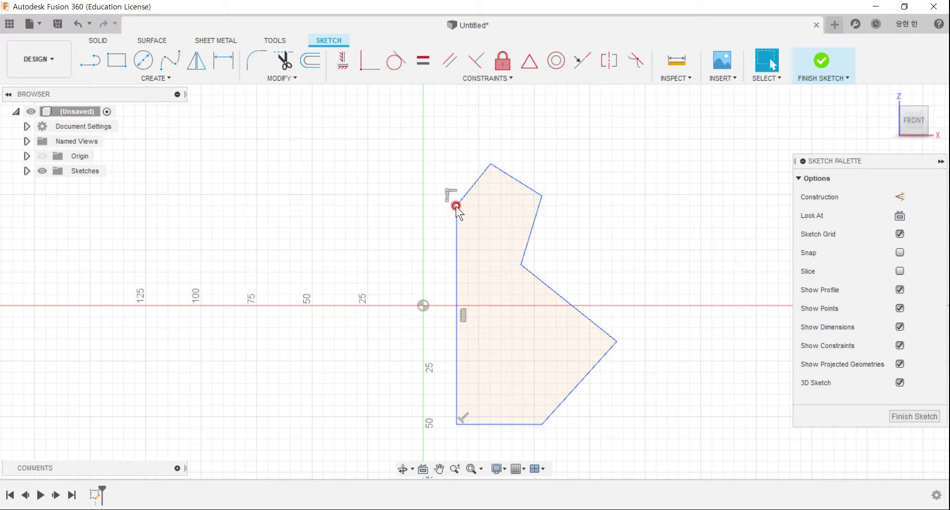
left_click_drag(456, 205, 458, 167)
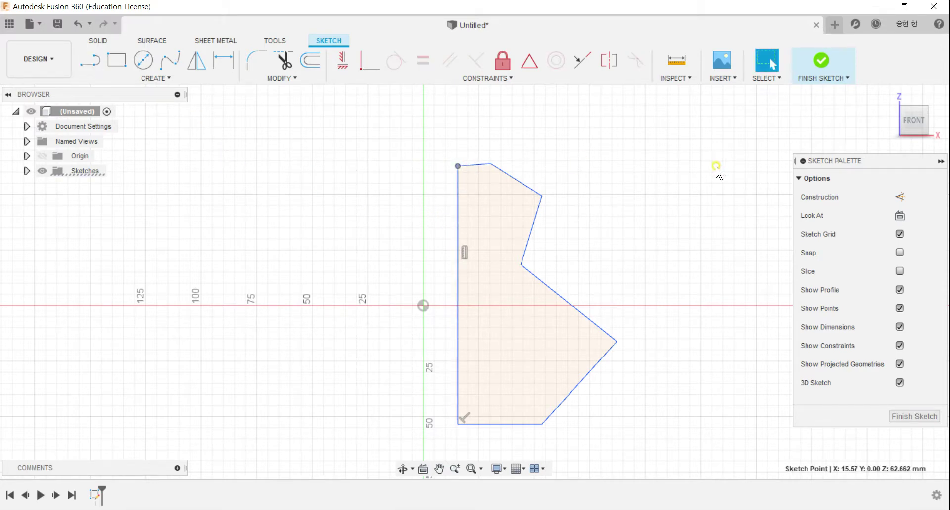
Revolve the profile 360 degrees about the Z axis into a hollow stacked-cone body
left_click(815, 73)
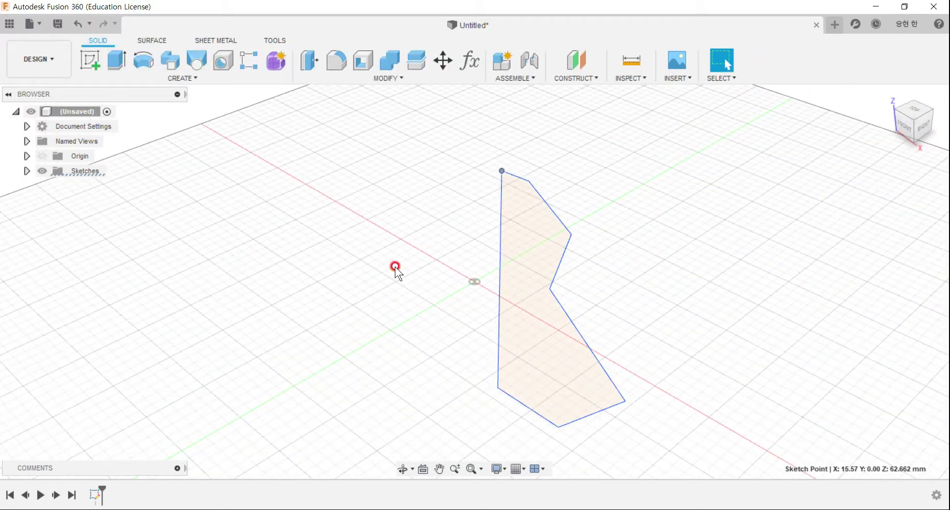
left_click(145, 65)
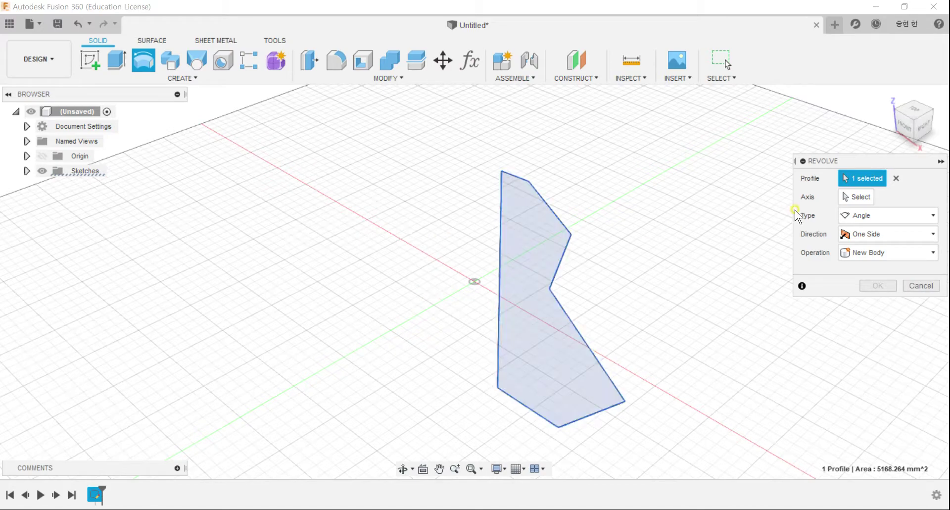
left_click(856, 198)
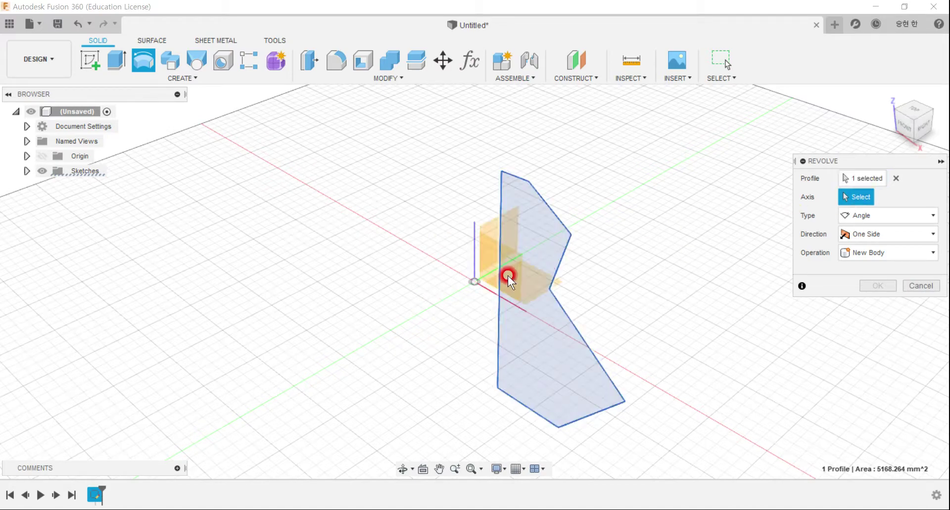
left_click(474, 264)
middle_click_drag(250, 202, 265, 187, "shift")
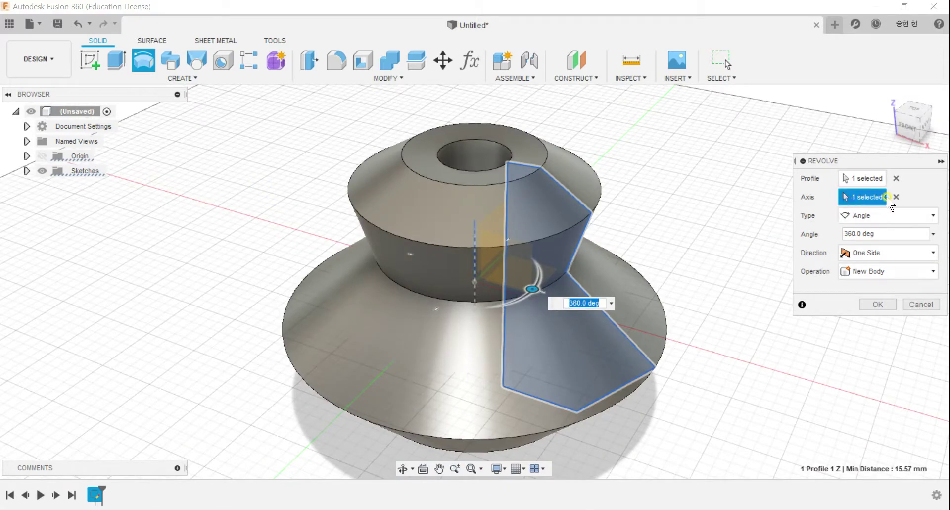
left_click(896, 197)
left_click(503, 266)
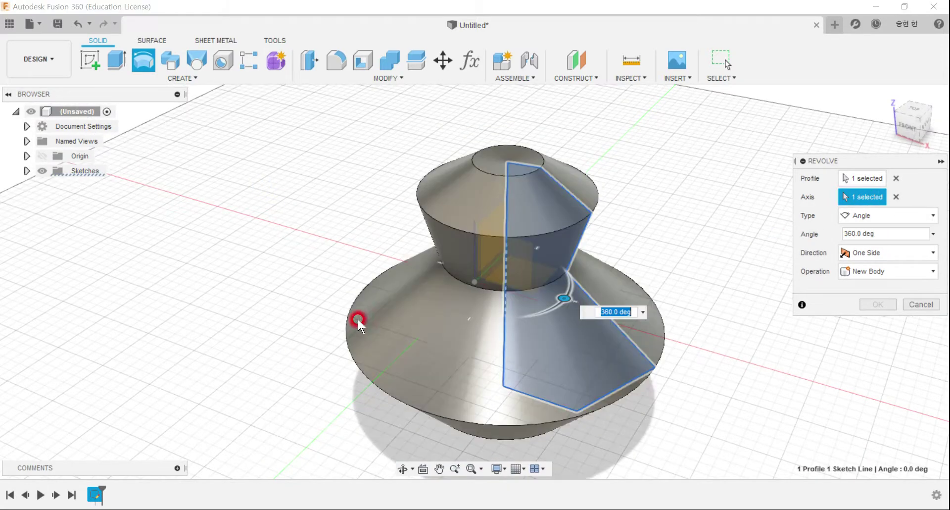
mouse_move(328, 263)
middle_mouse_down("shift")
mouse_move(322, 299)
mouse_move(347, 278)
middle_mouse_up("shift")
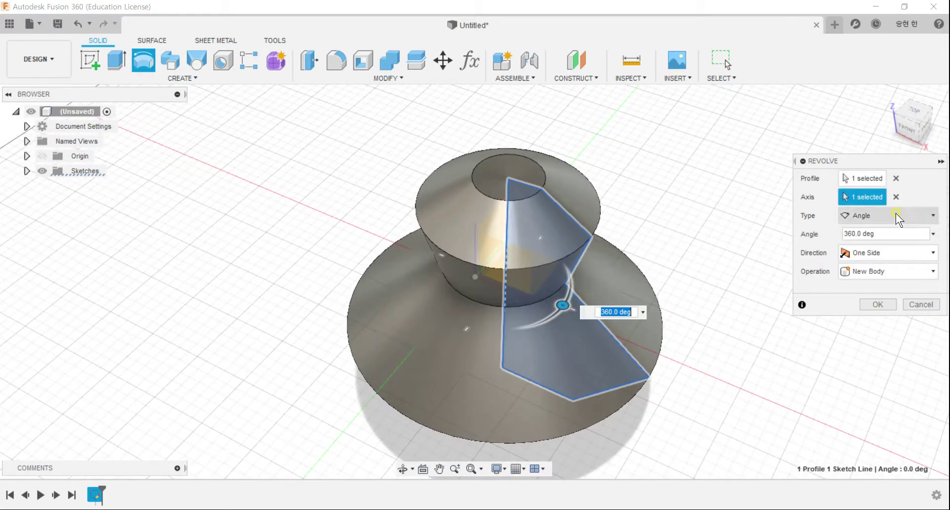
left_click(896, 197)
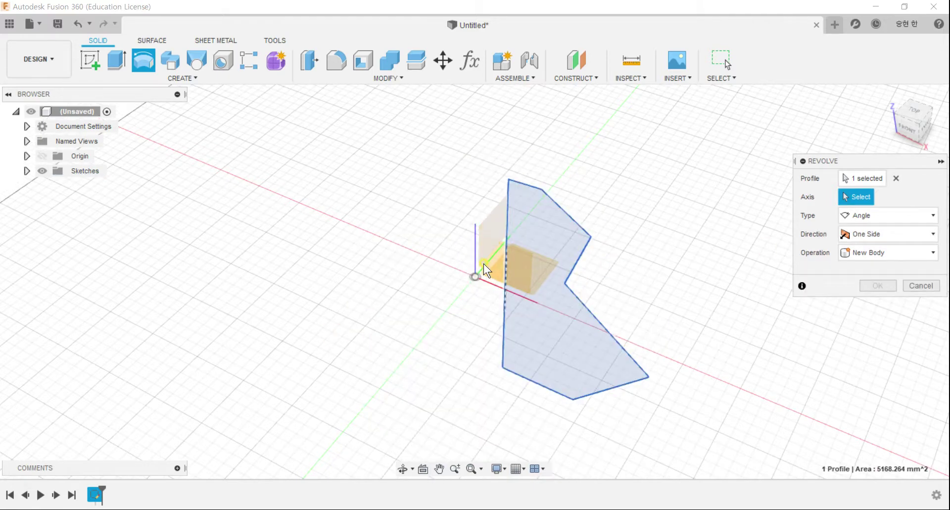
left_click(477, 248)
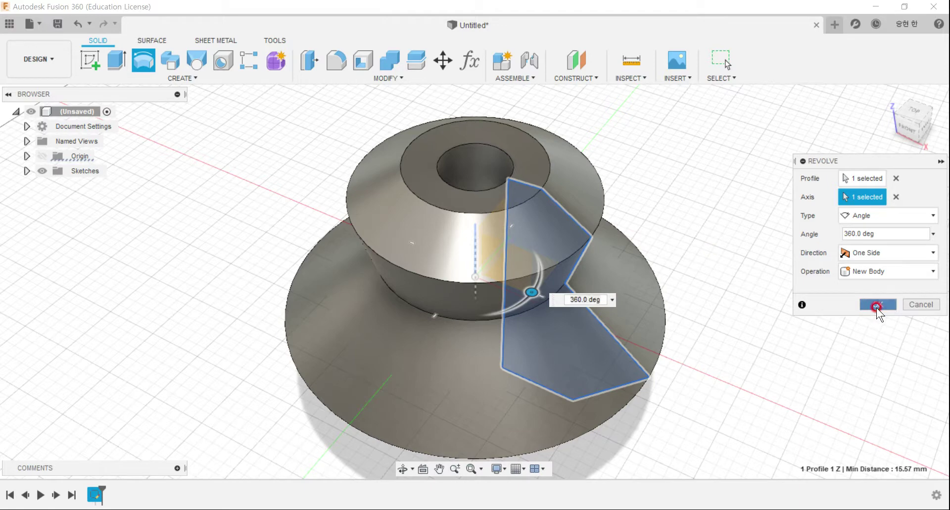
left_click(877, 306)
mouse_move(774, 282)
middle_mouse_down("shift")
mouse_move(739, 278)
mouse_move(700, 248)
middle_mouse_up("shift")
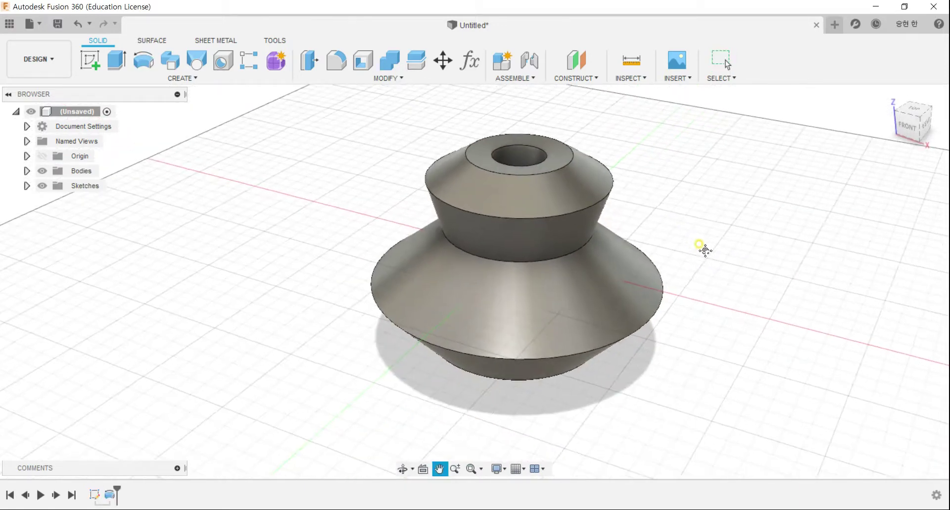
Expand Sketches and Bodies in the Browser and make Sketch1 visible on the model
left_click(24, 186)
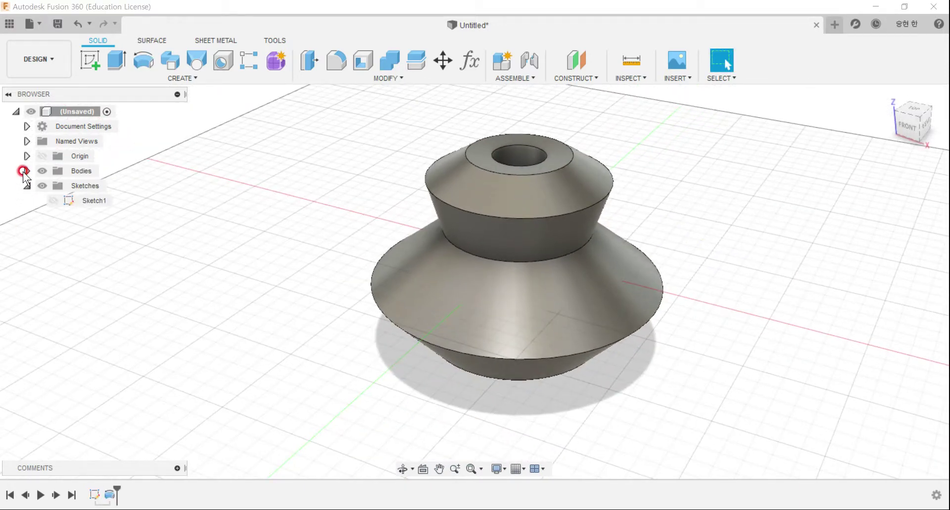
left_click(26, 171)
left_click(83, 215)
left_click(53, 215)
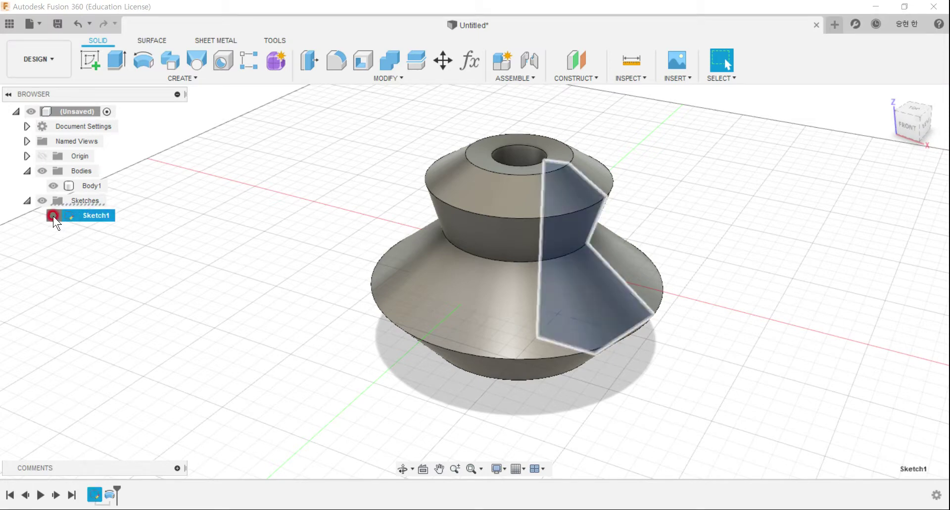
left_click(192, 243)
left_click(99, 215)
left_click(579, 215)
key("Escape")
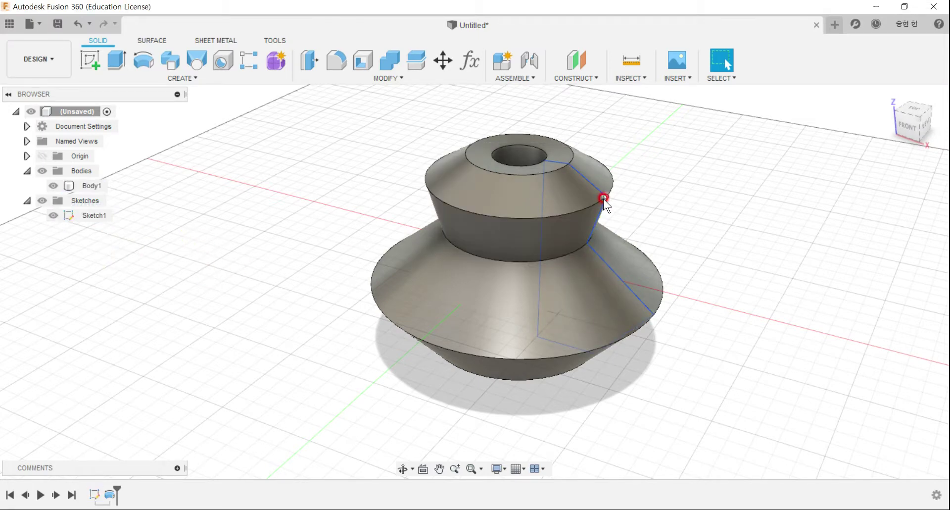
key("ctrl+z")
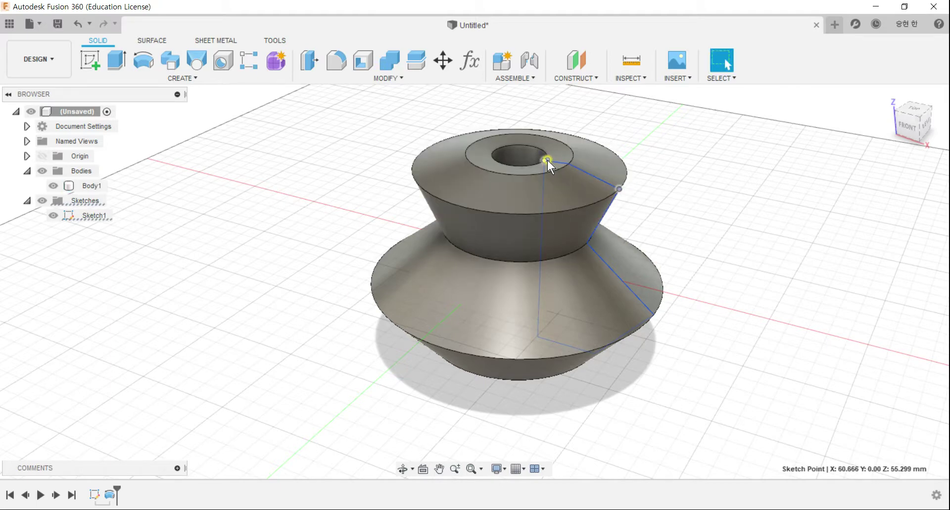
Drag the profile's top vertex outward and its bottom point down, checking from lower and raised views
left_click_drag(554, 162, 545, 135)
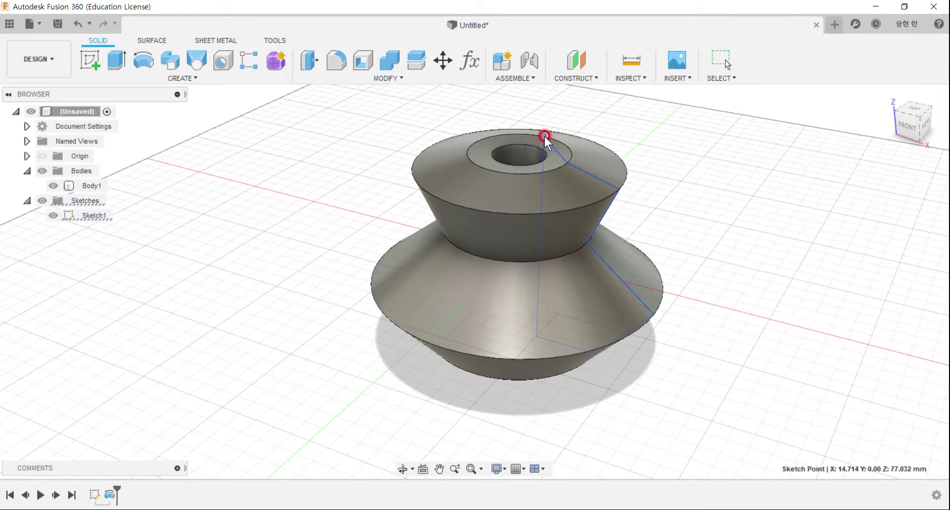
left_click_drag(566, 169, 587, 135)
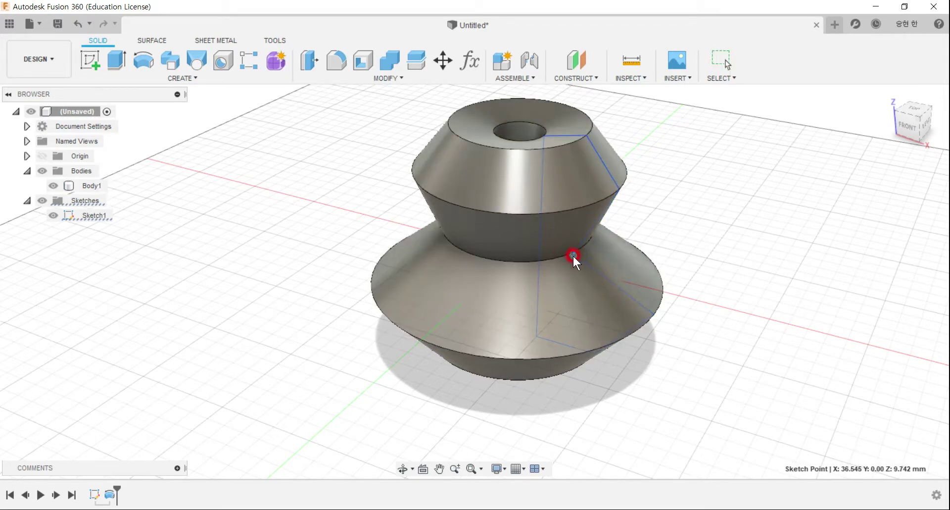
mouse_move(638, 361)
middle_mouse_down("shift")
mouse_move(646, 328)
mouse_move(599, 353)
middle_mouse_up("shift")
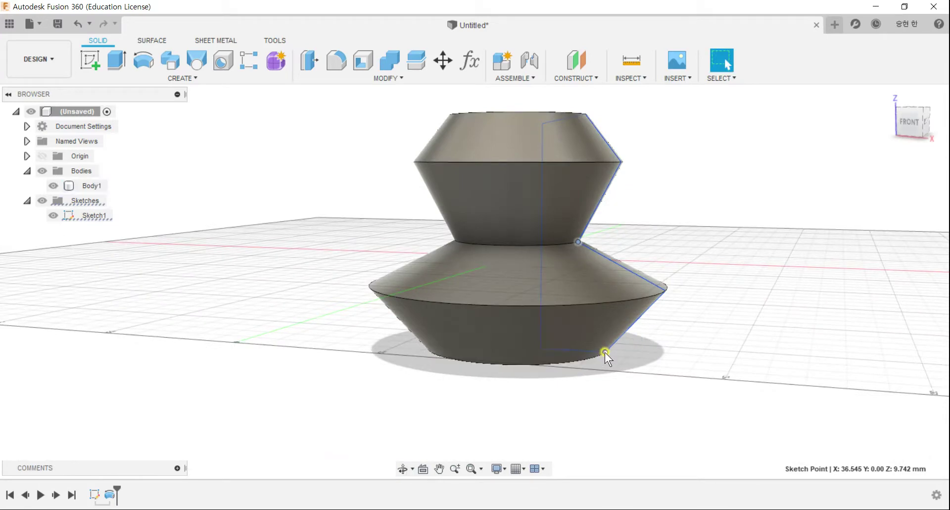
left_click_drag(586, 349, 588, 381)
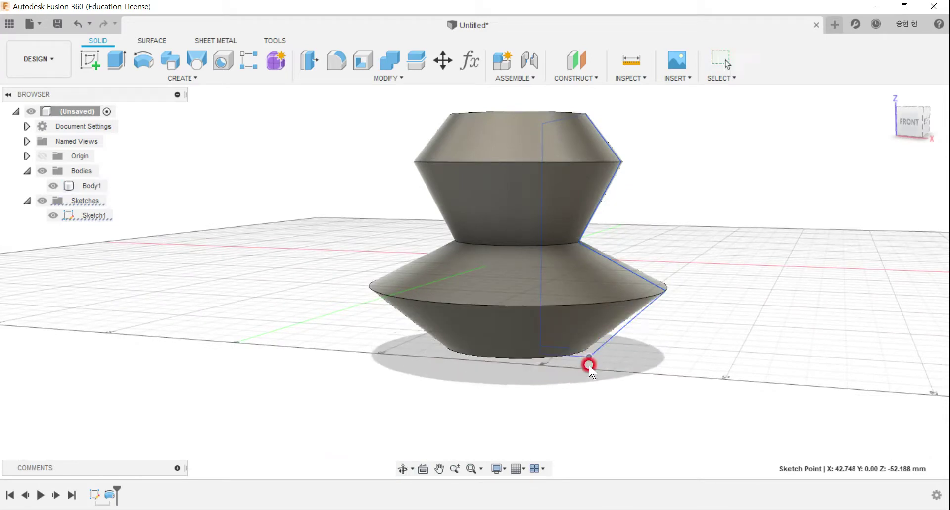
mouse_move(647, 366)
middle_mouse_down("shift")
mouse_move(583, 325)
mouse_move(598, 384)
middle_mouse_up("shift")
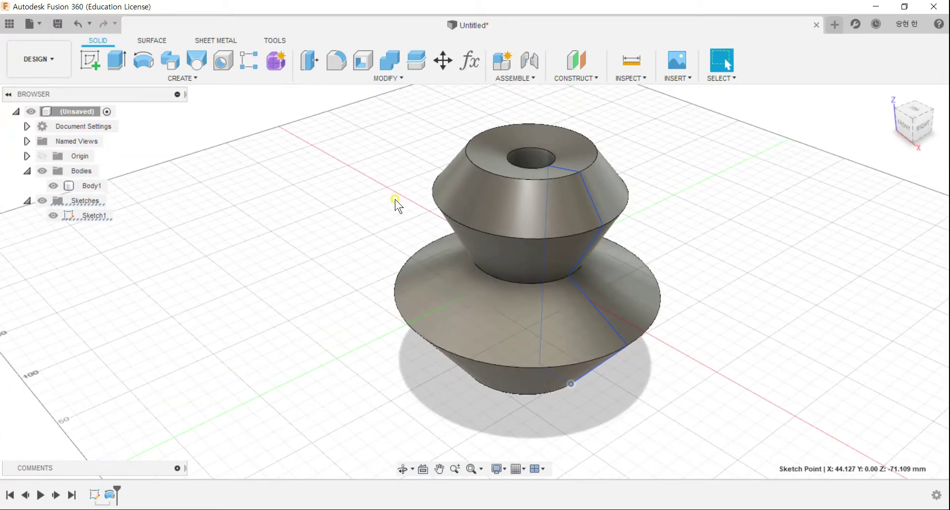
Close the revolved design without saving and start a new sketch on the front XZ plane
left_click(816, 26)
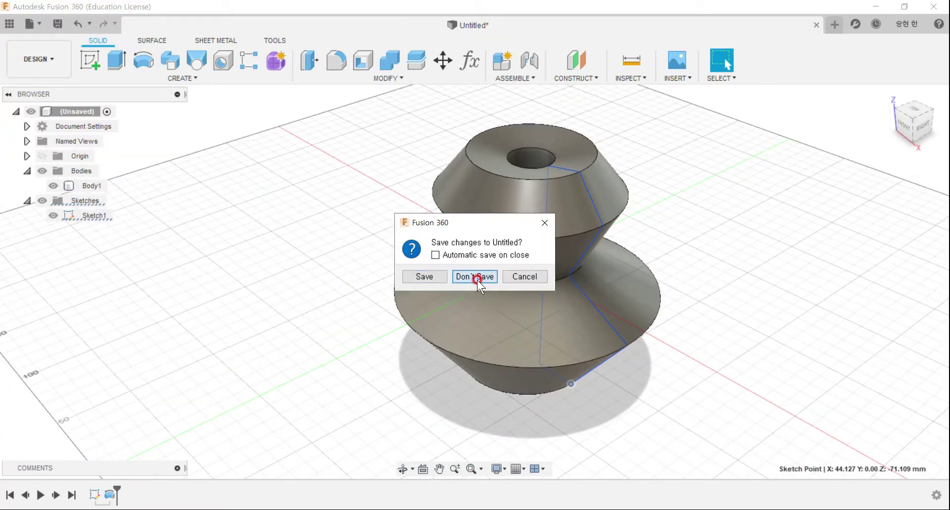
left_click(476, 278)
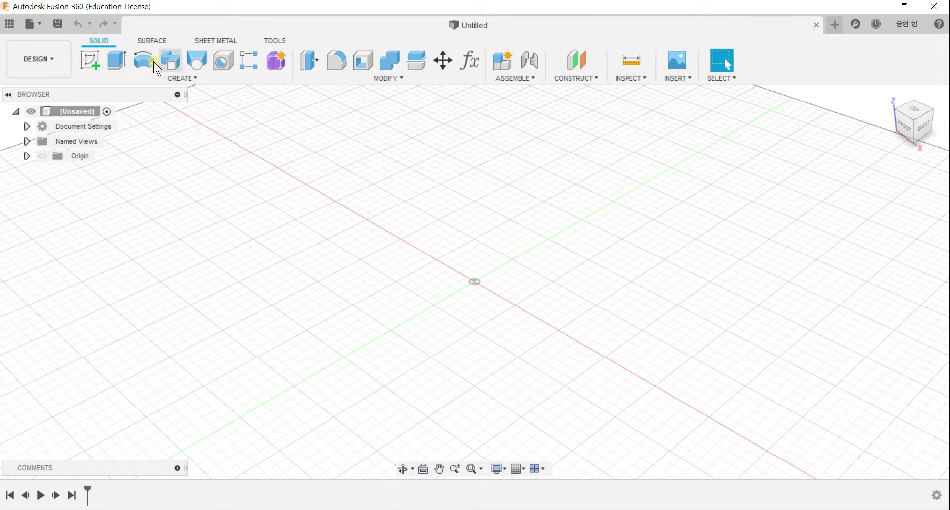
left_click(91, 59)
left_click(503, 261)
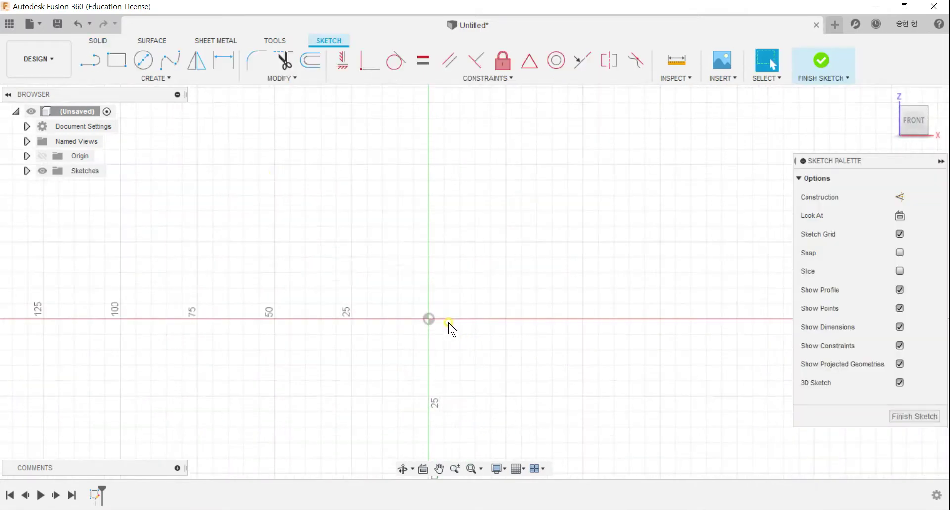
Draw a fit-point spline from the origin rising up and to the right in an S-shape
left_click(427, 319)
left_click(452, 218)
scroll(371, 307, "down", 2)
left_click(383, 276)
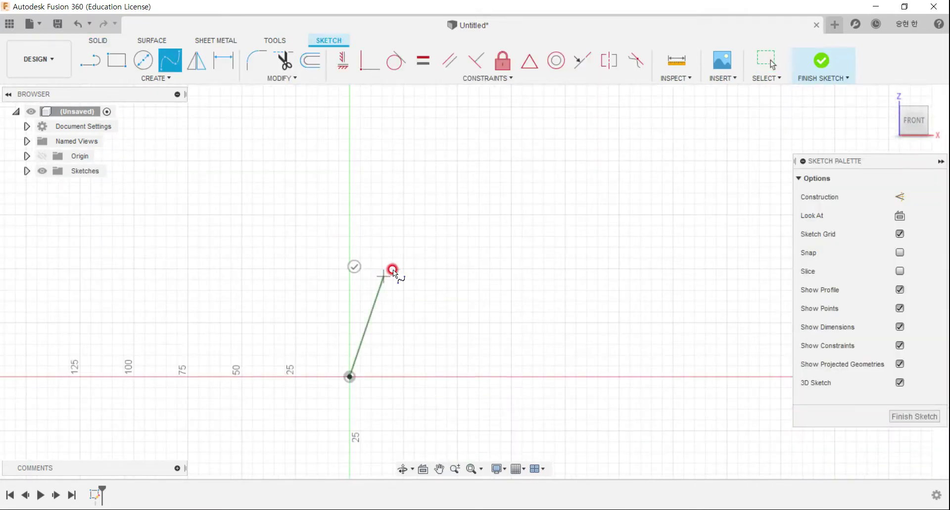
left_click(589, 125)
left_click(673, 102)
left_click(664, 132)
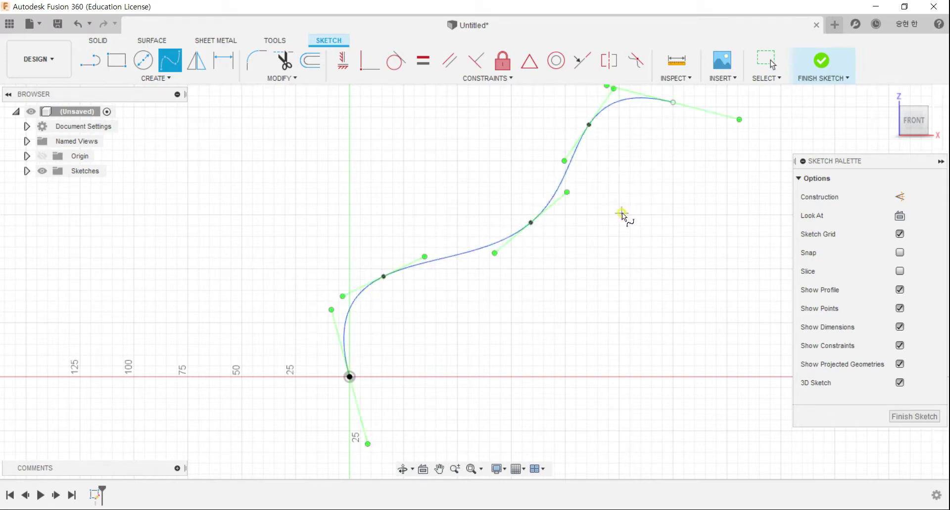
key("Escape")
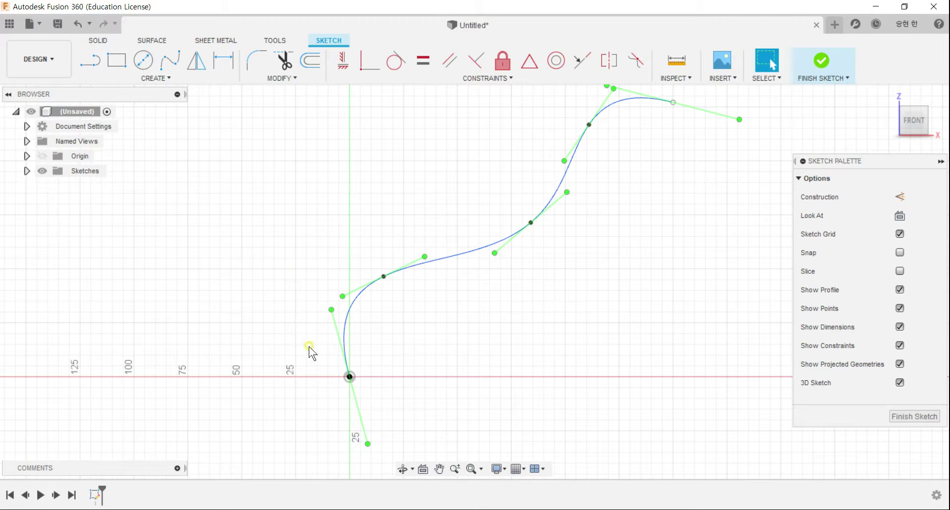
Make the spline's starting tangent vertical and drag a fit point to reshape the curve
middle_click_drag(311, 349, 327, 295)
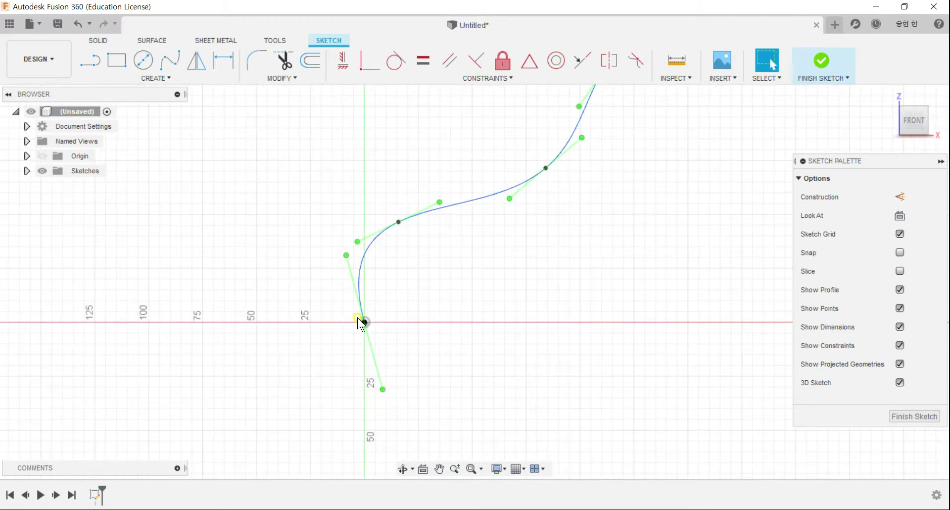
left_click(354, 274)
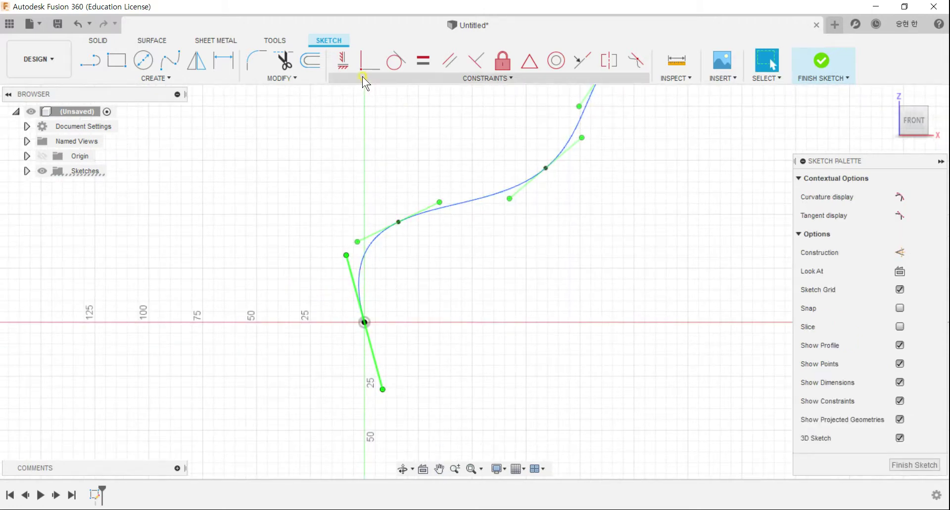
left_click(343, 61)
key("Escape")
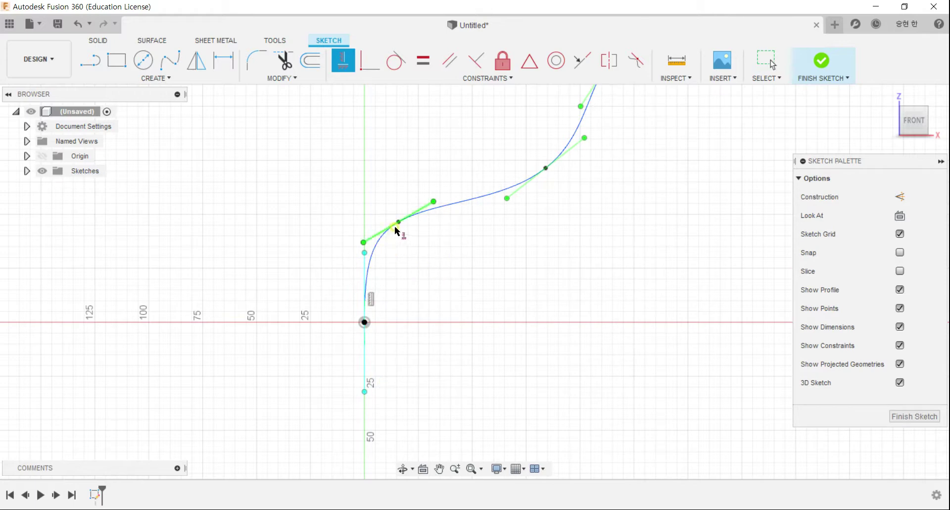
left_click_drag(403, 219, 427, 206)
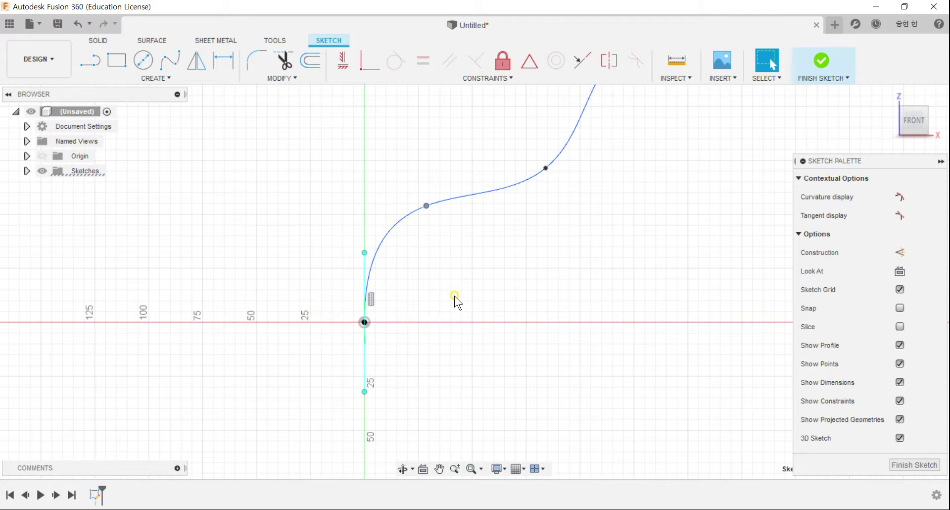
Finish the spline sketch, undoing an unwanted extra new sketch
left_click(828, 64)
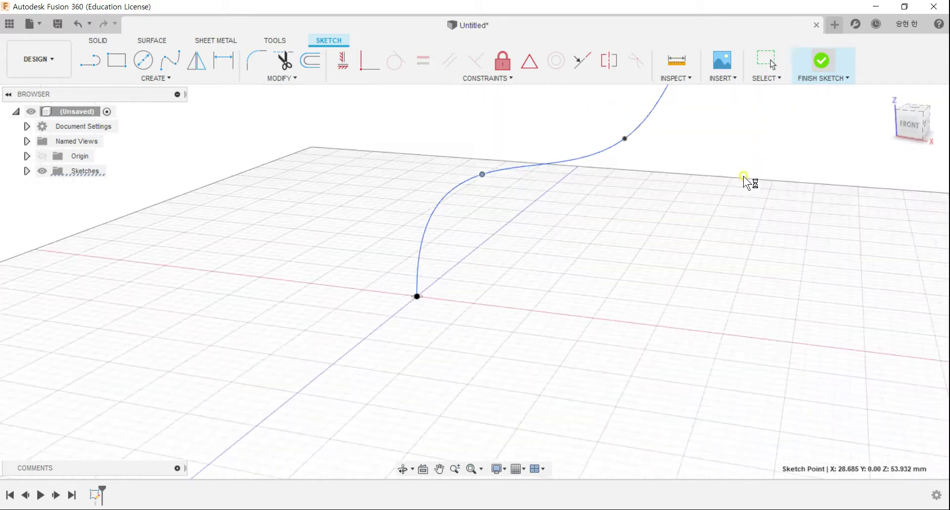
left_click(90, 60)
left_click(450, 341)
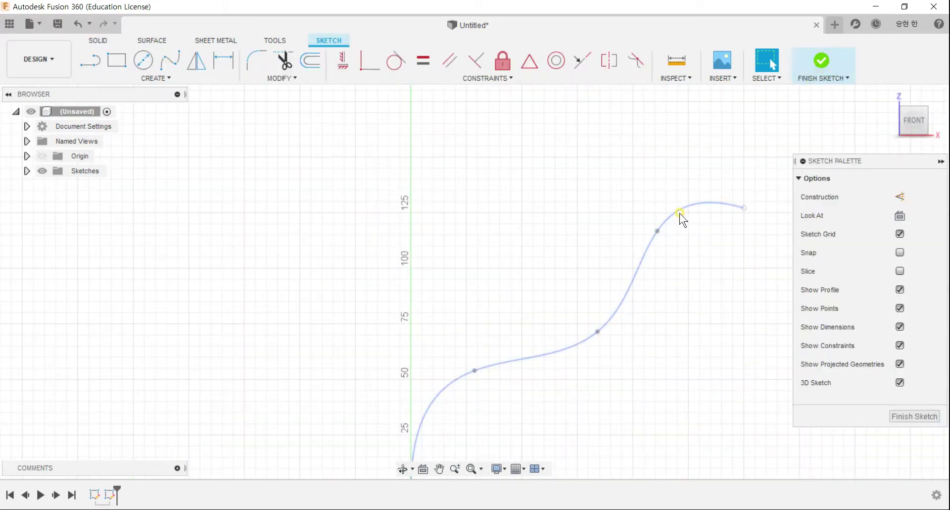
key("ctrl+z")
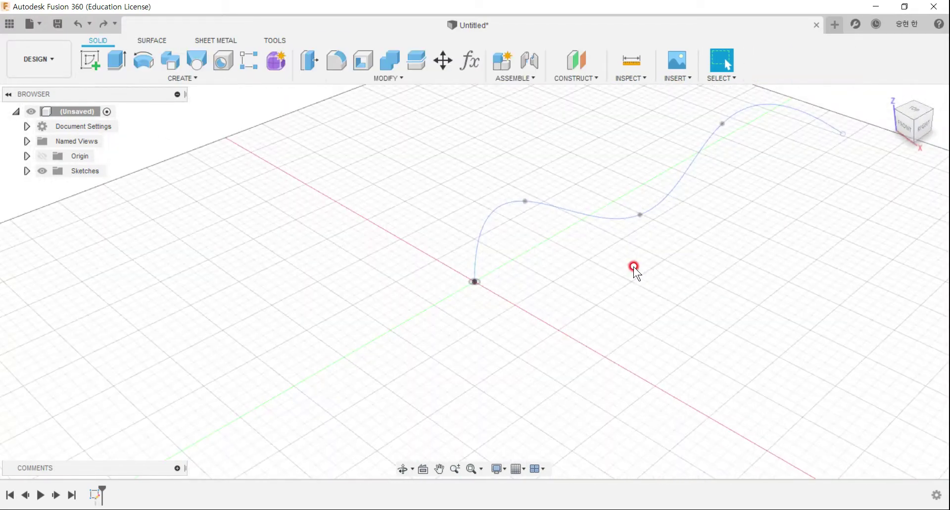
Sketch a small circle centred at the origin on the XY ground plane and finish the sketch
left_click(92, 64)
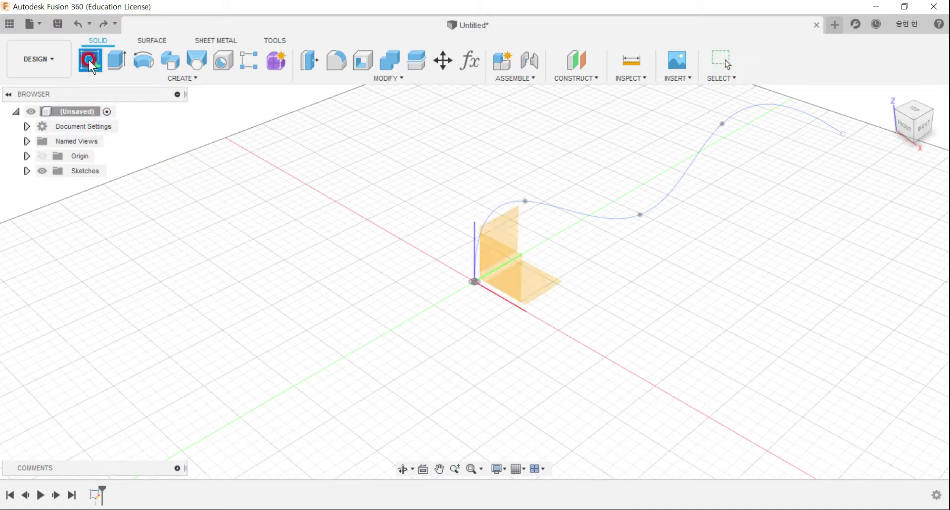
left_click(548, 282)
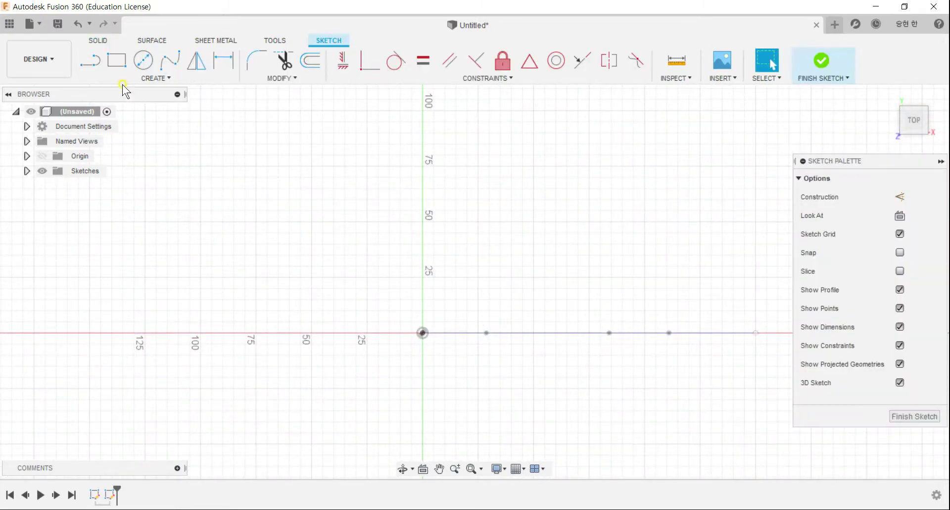
left_click(142, 61)
left_click(422, 333)
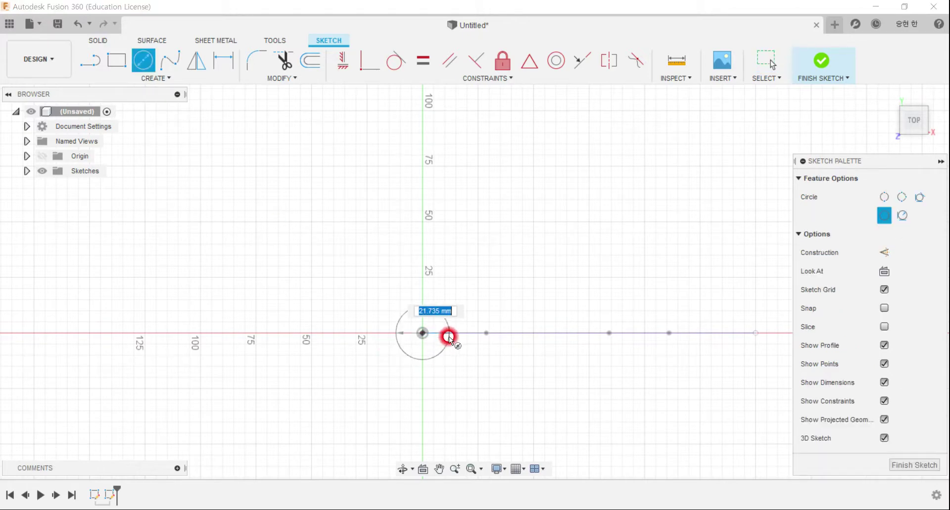
left_click(449, 338)
left_click(821, 60)
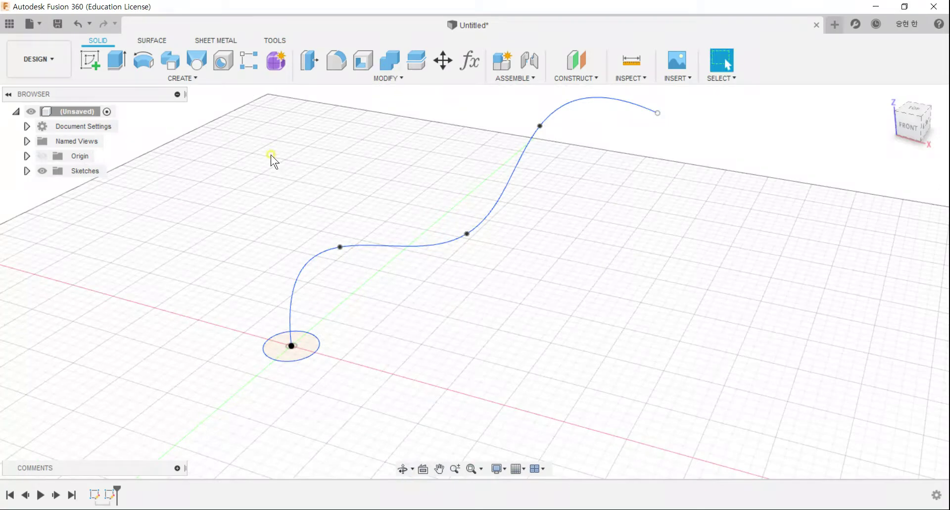
Sweep the circle profile along the S-shaped spline path as a new body
left_click(176, 61)
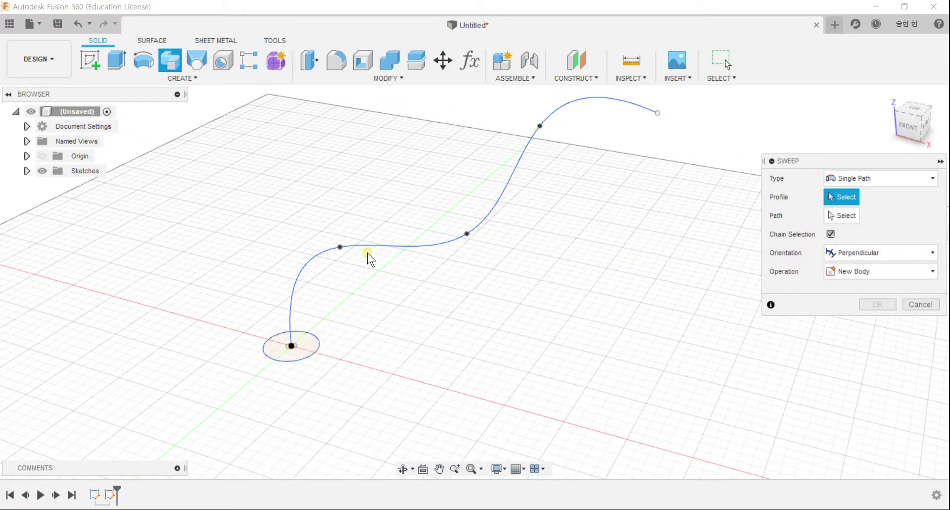
left_click(312, 350)
left_click(818, 216)
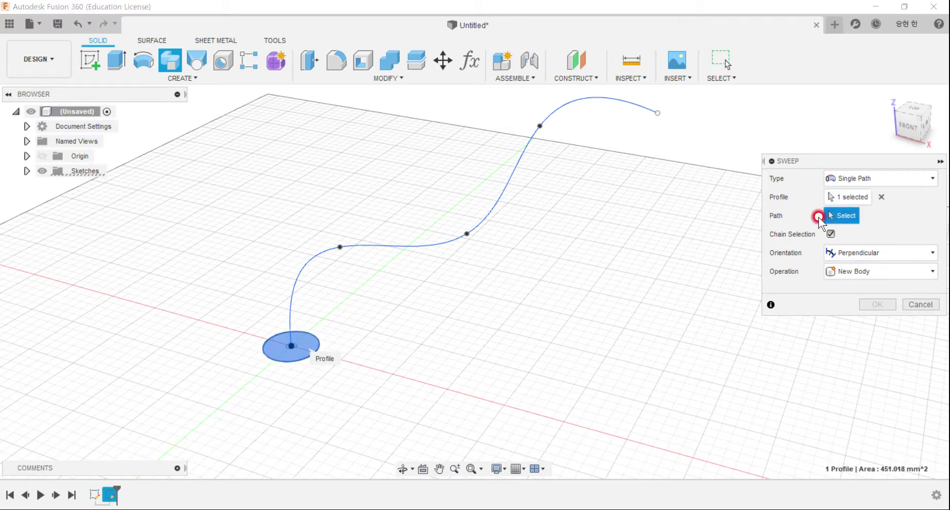
left_click(498, 203)
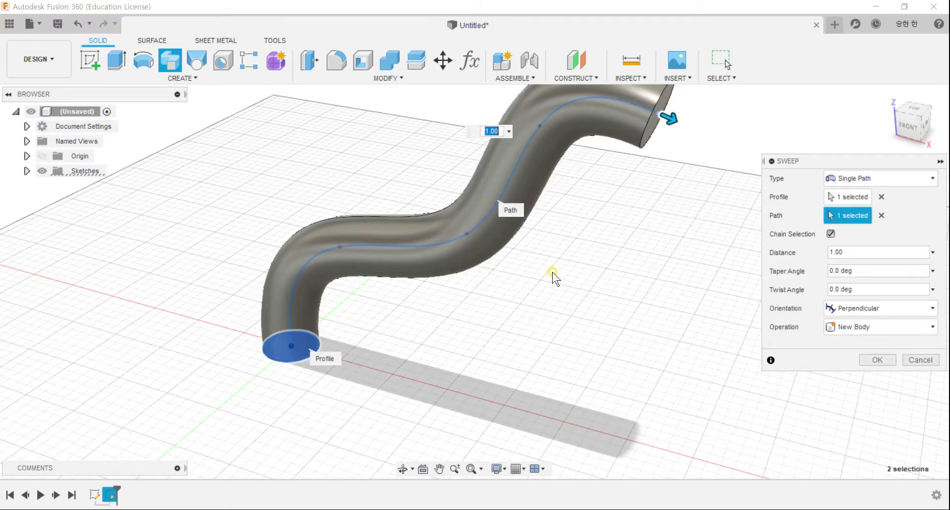
scroll(556, 300, "down", 2)
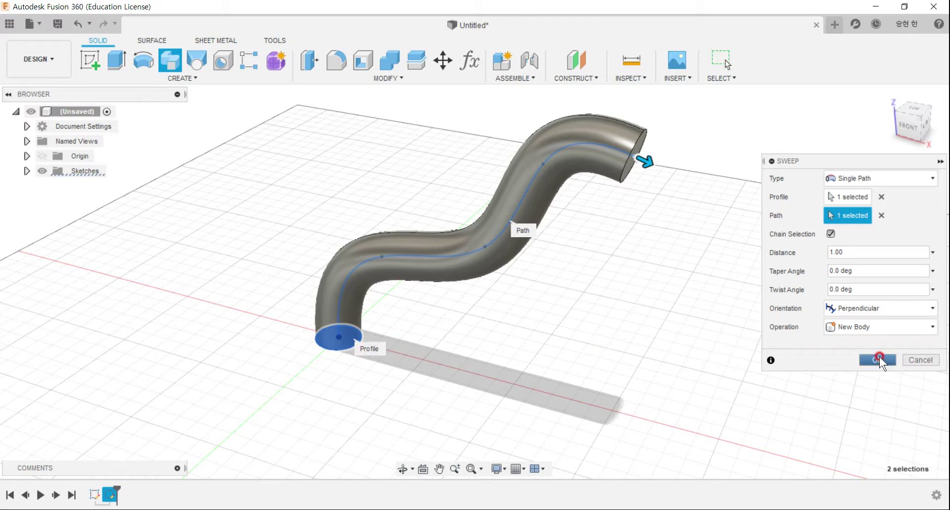
left_click(880, 357)
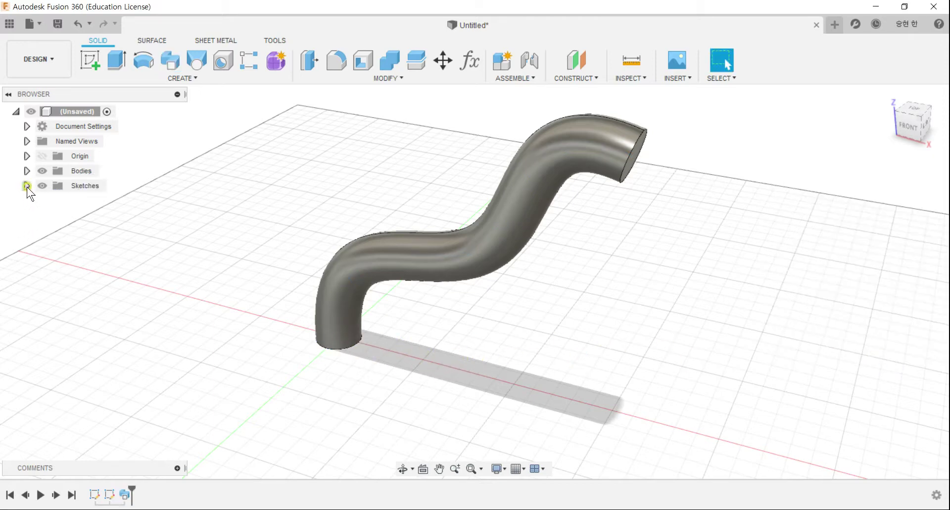
Show Sketch1 and Sketch2, raise a path point and shrink the base circle to thin the pipe
left_click(29, 188)
left_click(51, 215)
left_click(51, 201)
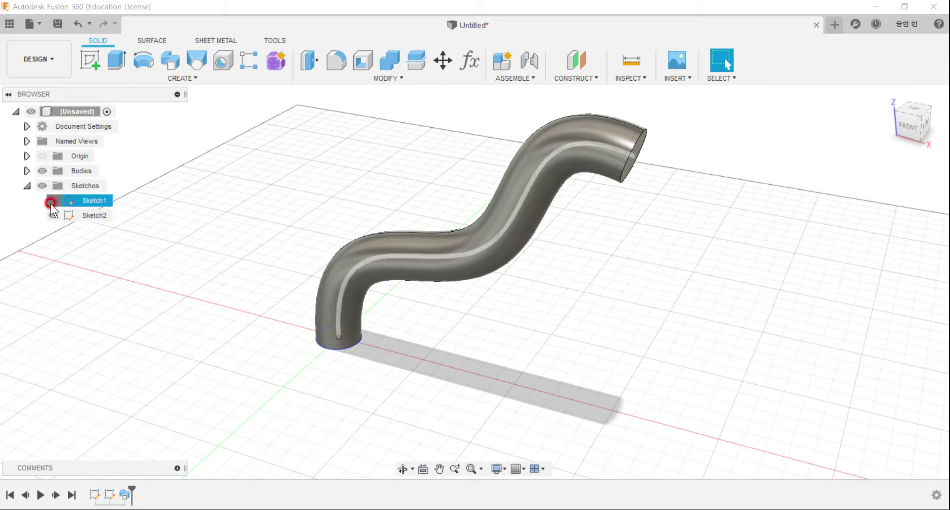
left_click_drag(381, 256, 392, 215)
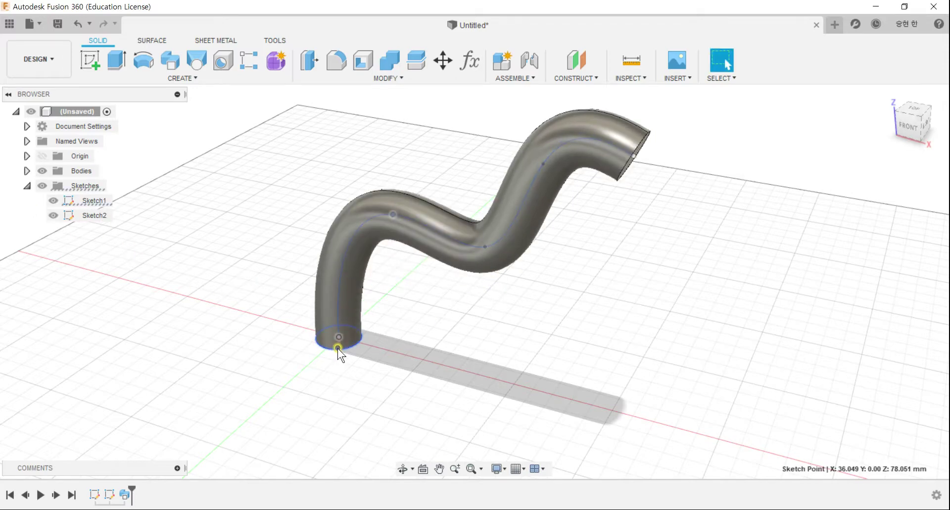
left_click_drag(339, 349, 352, 360)
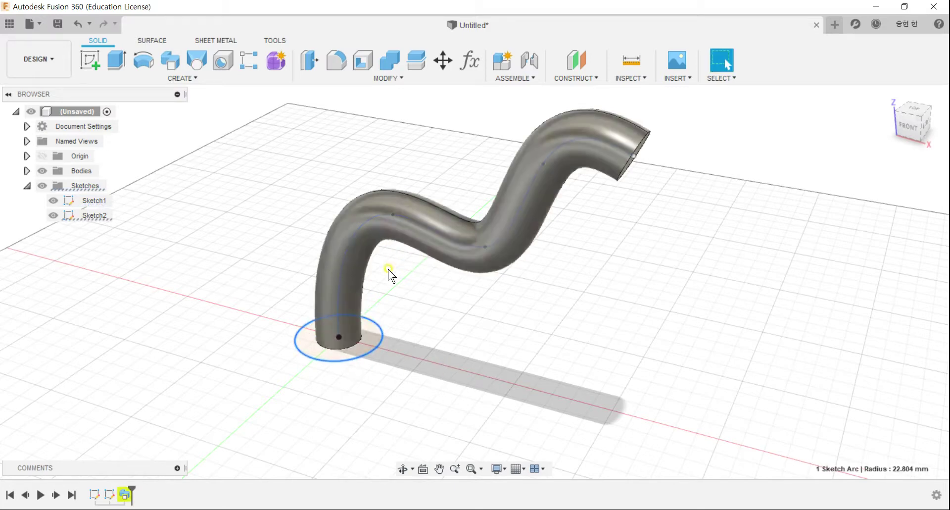
left_click_drag(328, 362, 323, 349)
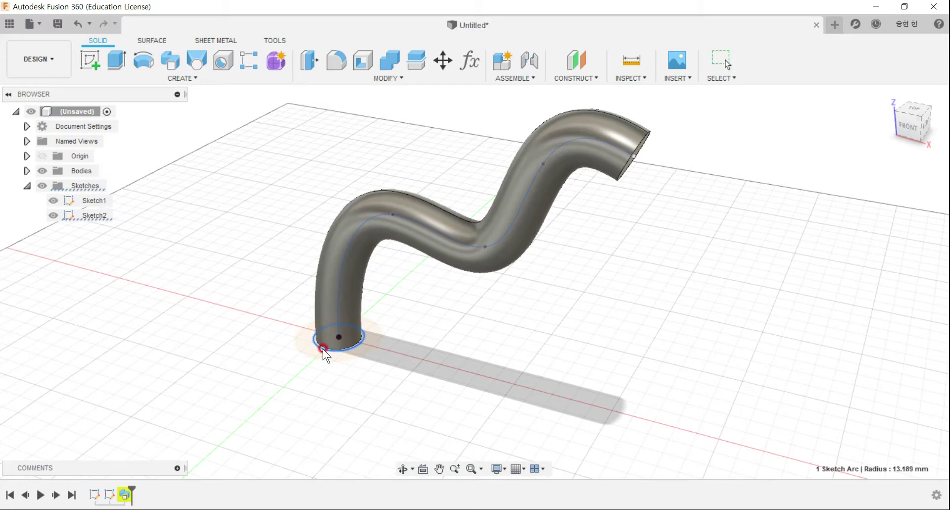
key("Escape")
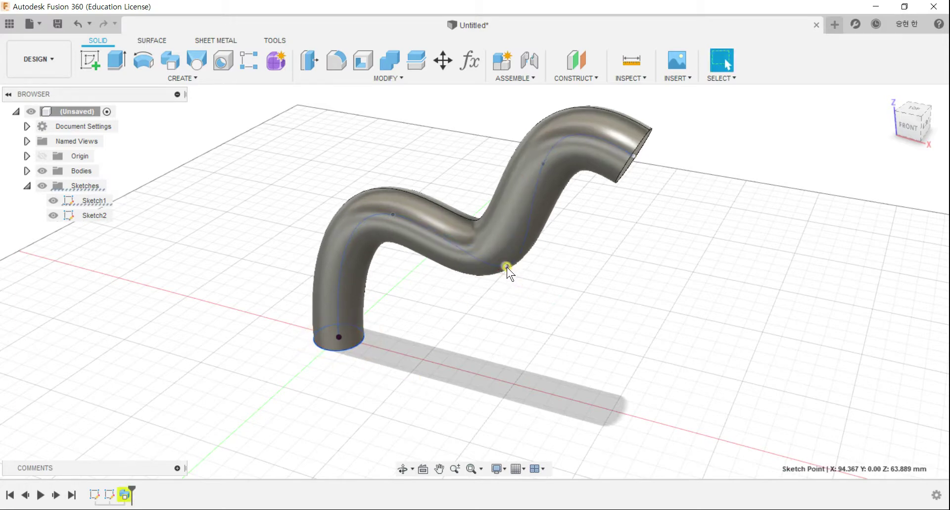
Lift the path's dip and pull its end up and outward, then close the design
left_click_drag(505, 266, 487, 239)
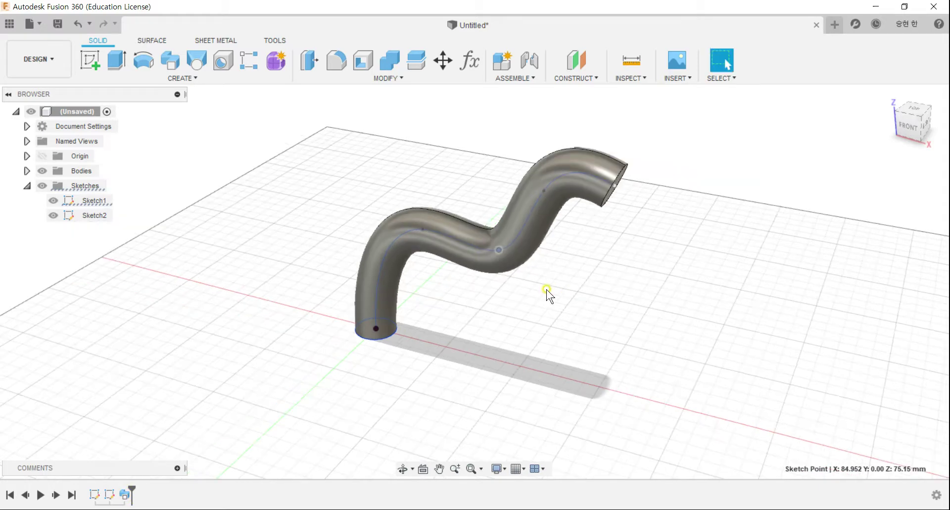
middle_click_drag(547, 292, 613, 193, "shift")
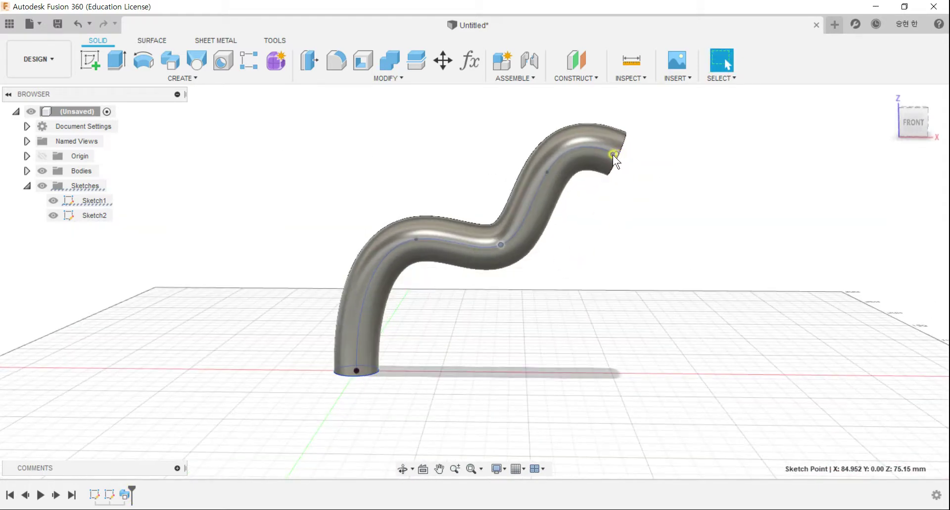
left_click_drag(613, 154, 683, 132)
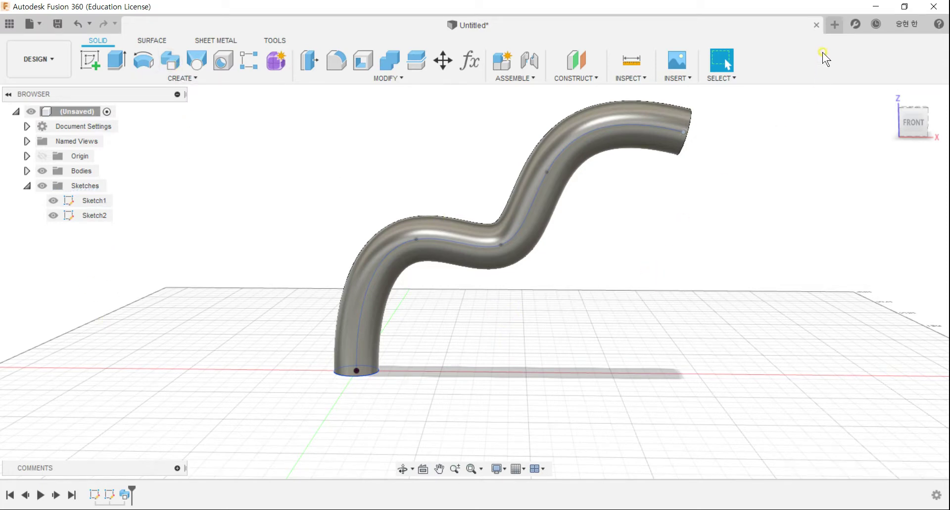
left_click(817, 24)
Discard the pipe design unsaved and start a new sketch on the front vertical plane
left_click(467, 280)
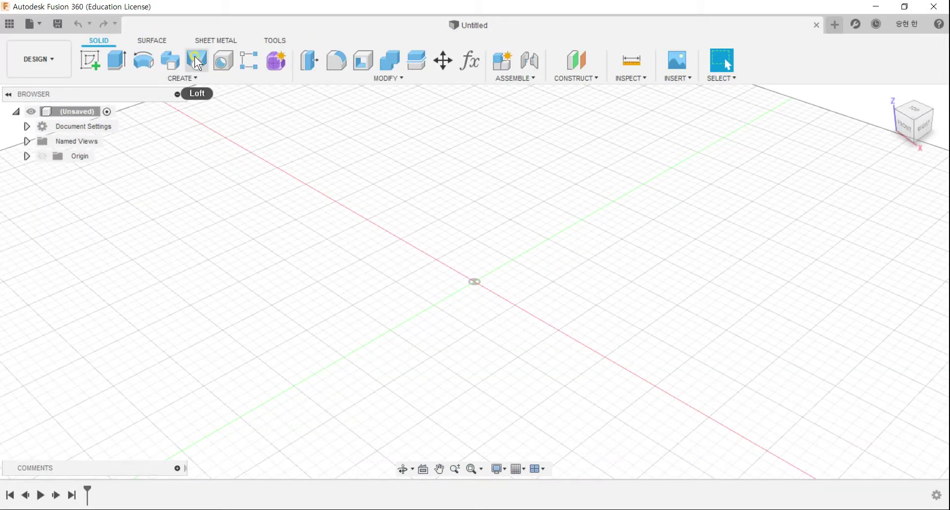
left_click(92, 60)
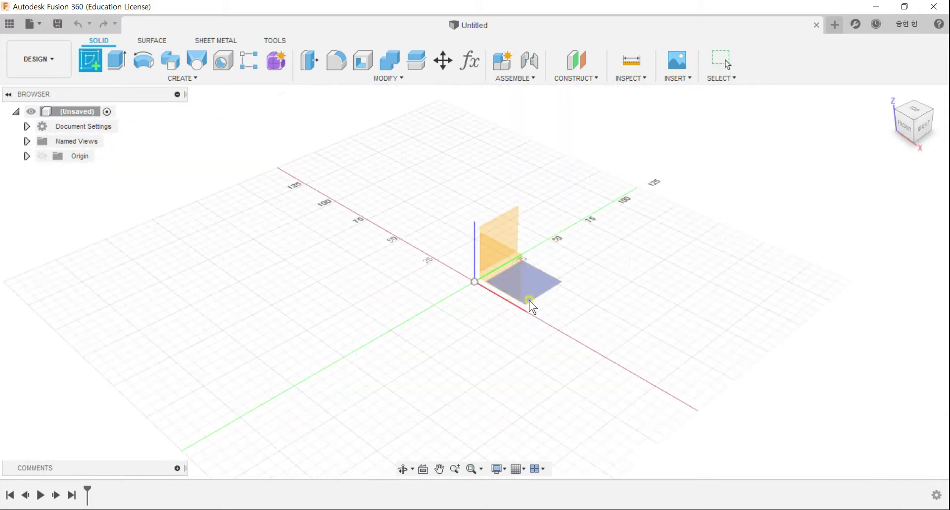
key("Escape")
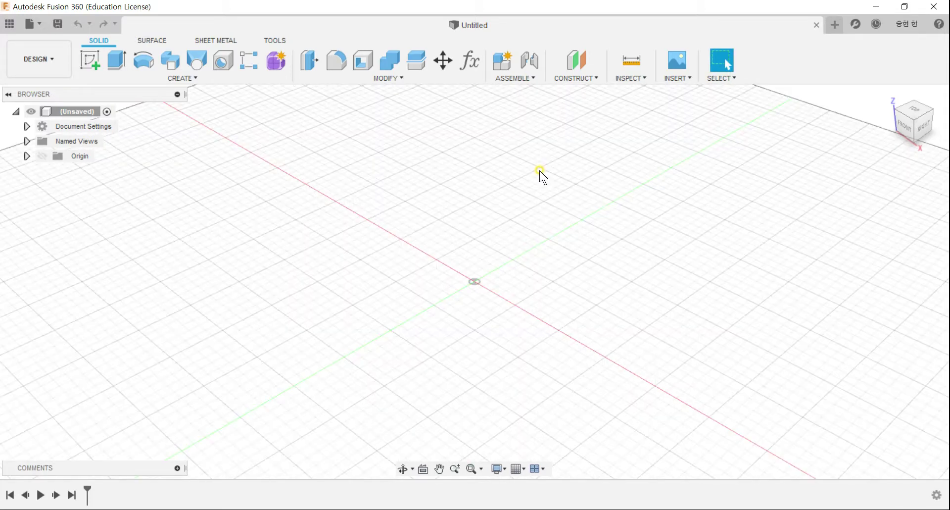
left_click(580, 62)
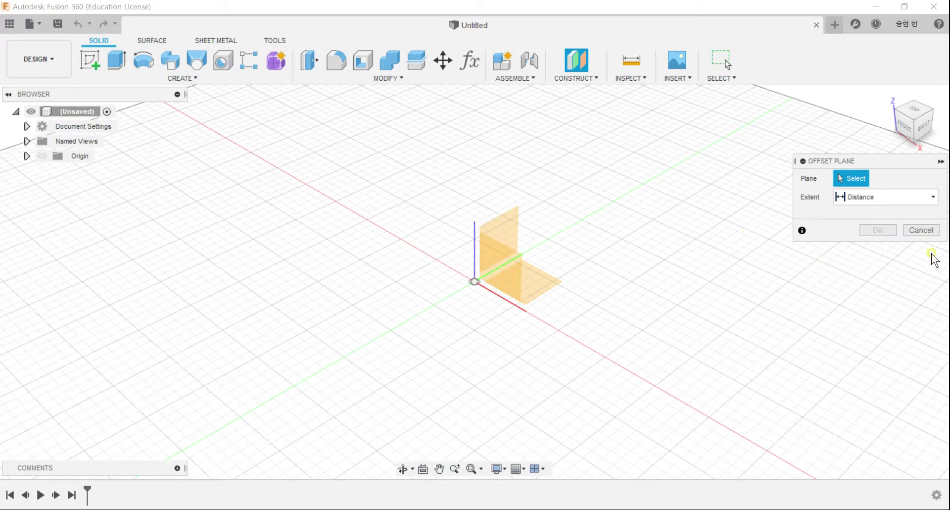
left_click(926, 231)
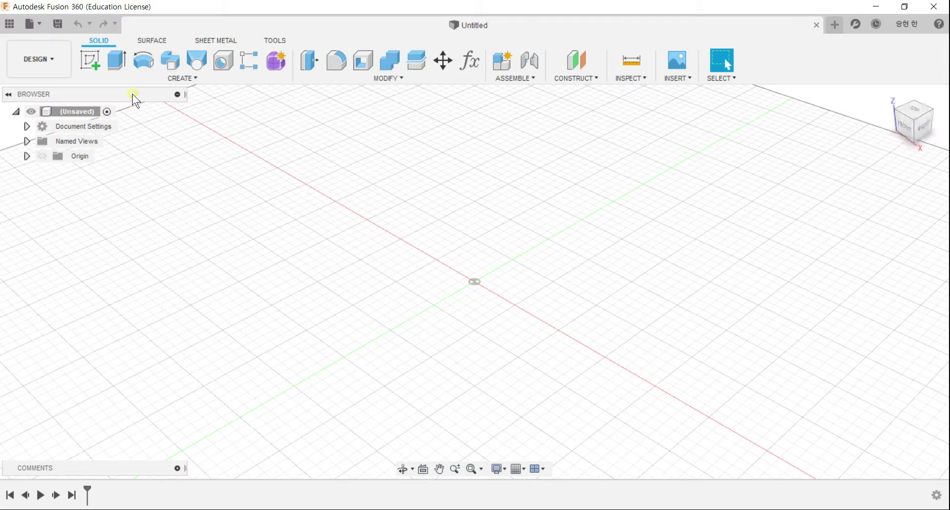
left_click(90, 60)
left_click(508, 273)
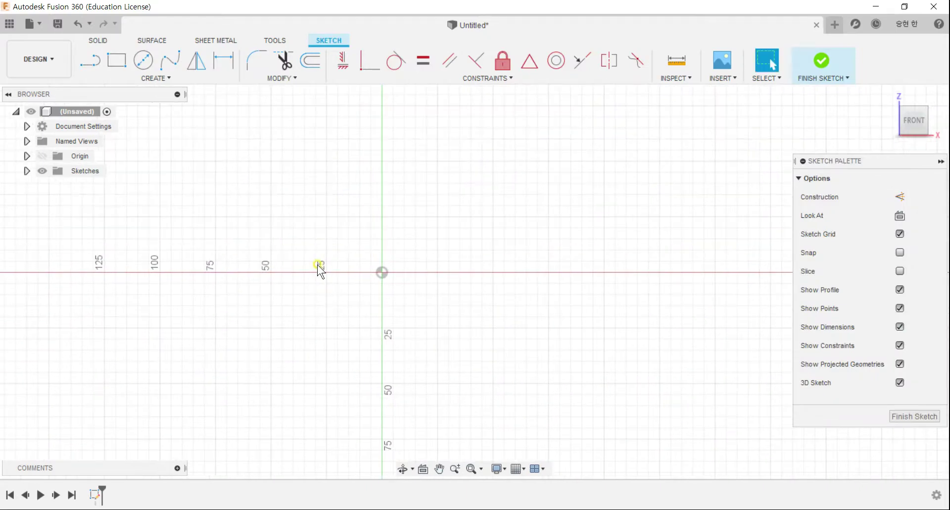
Draw an open C-shaped spline through five fit points on the front plane
left_click(166, 59)
left_click(420, 171)
left_click(533, 116)
left_click(651, 210)
left_click(543, 393)
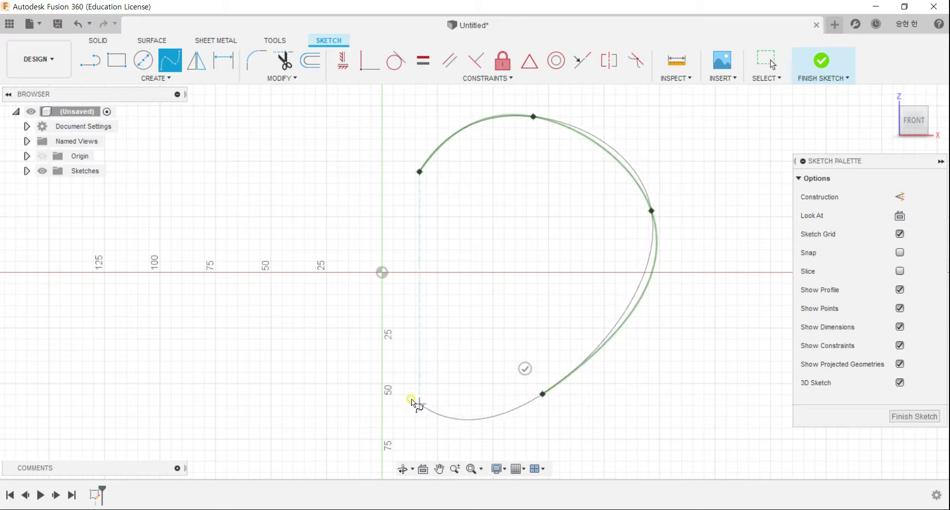
left_click(408, 394)
left_click(426, 370)
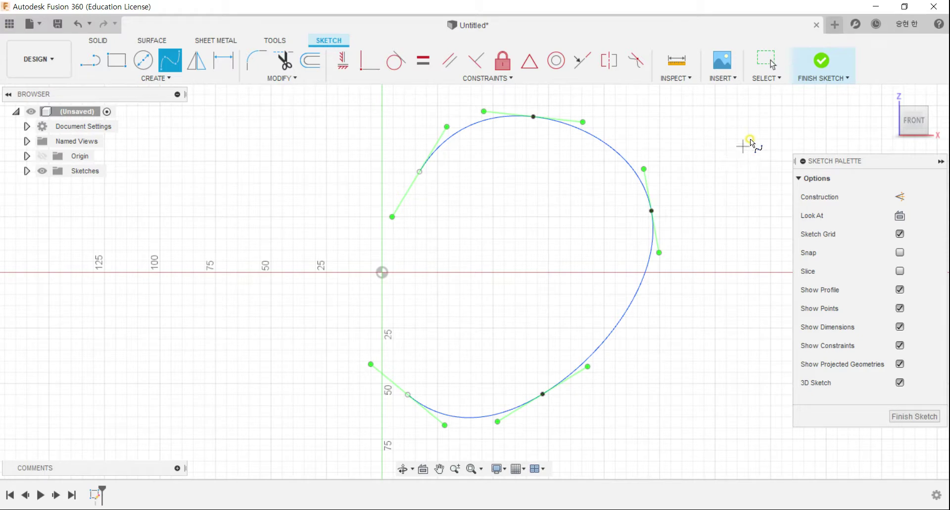
Finish the sketch and pan the view up to show the whole curve
left_click(816, 67)
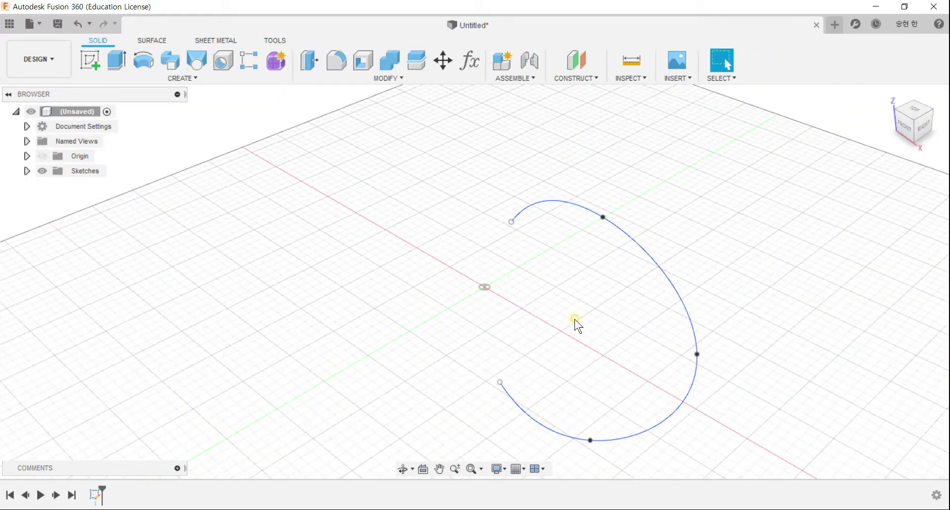
key("Escape")
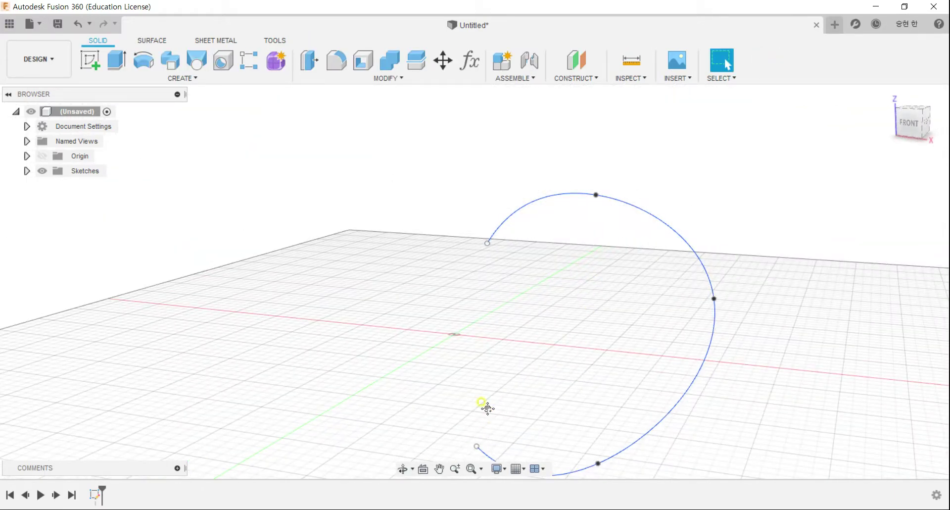
middle_click_drag(488, 408, 424, 331)
left_click(576, 78)
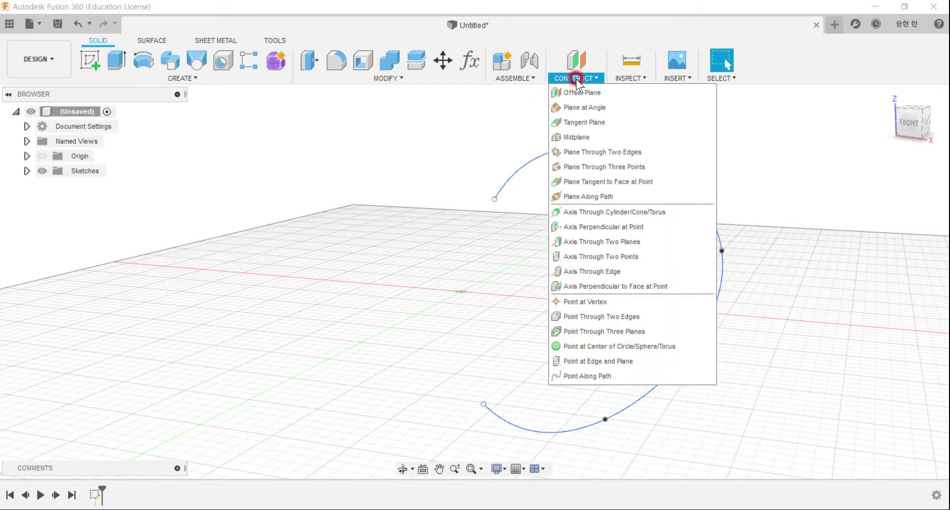
Create a Plane Along Path on the spline, positioned at the curve's start
left_click(598, 196)
left_click(555, 154)
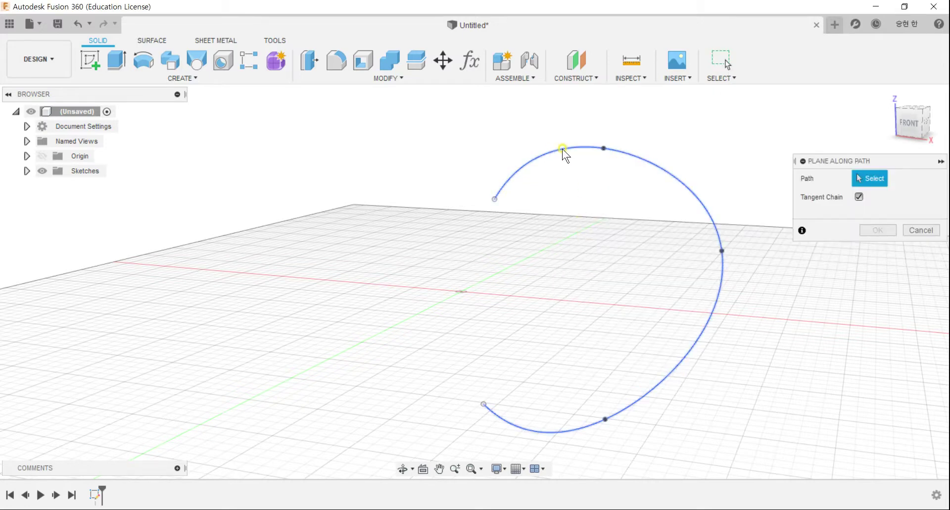
left_click(533, 236)
mouse_move(574, 147)
left_mouse_down()
mouse_move(542, 184)
mouse_move(490, 162)
left_mouse_up()
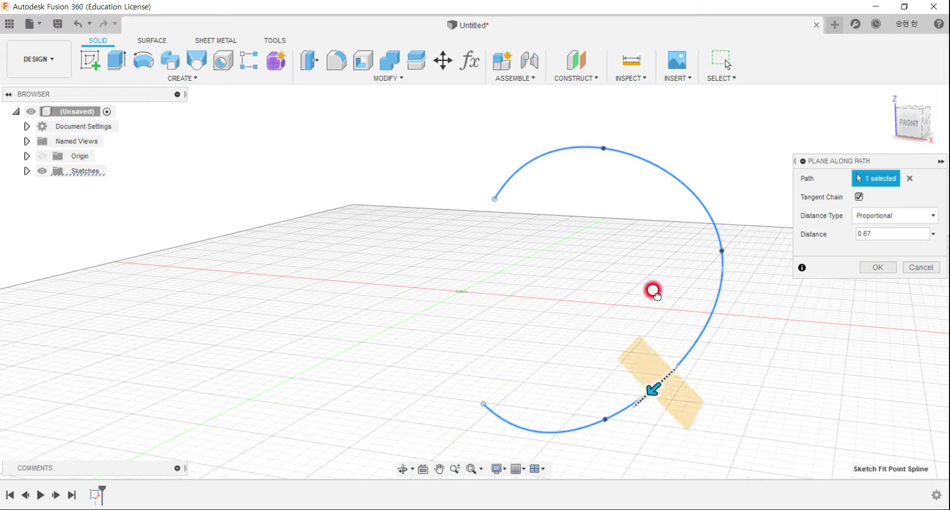
left_click(875, 267)
Sketch a small circle on the new plane centred at the path start and adjust its size
left_click(485, 217)
left_click(88, 59)
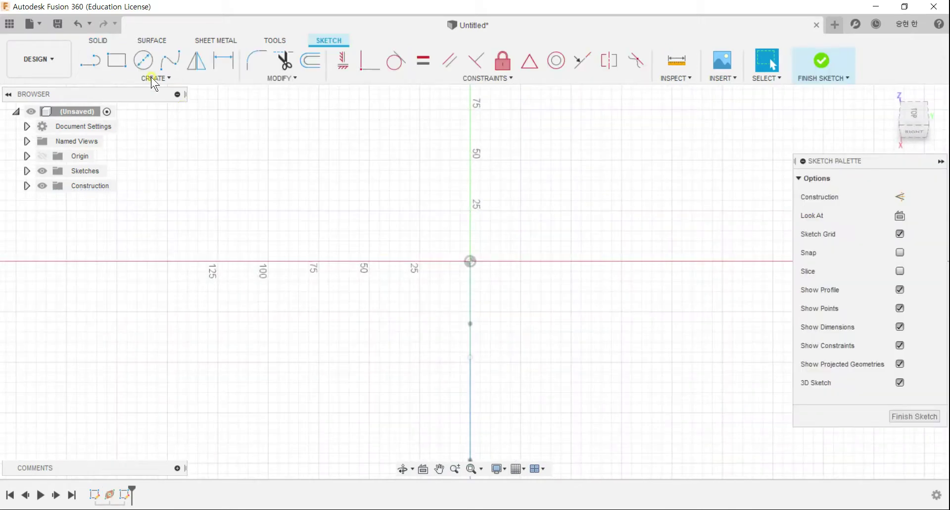
left_click(140, 60)
left_click(490, 266)
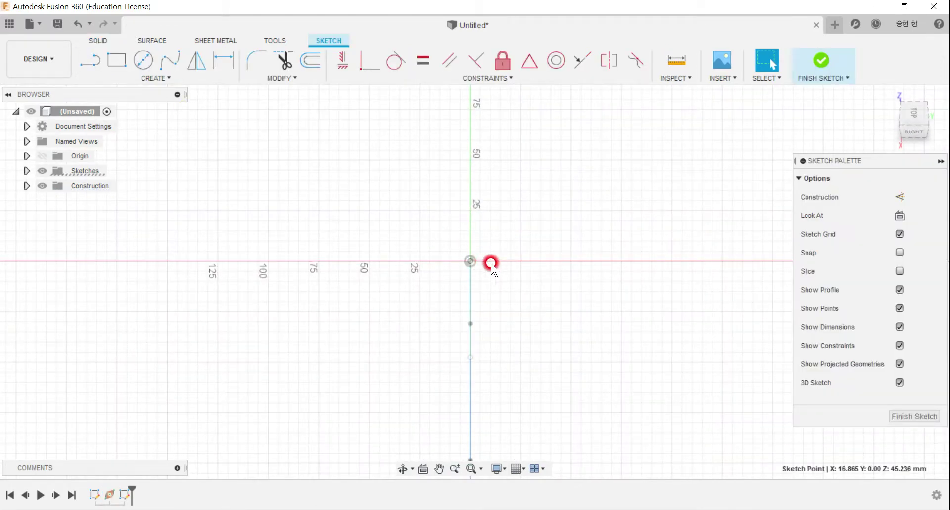
key("c")
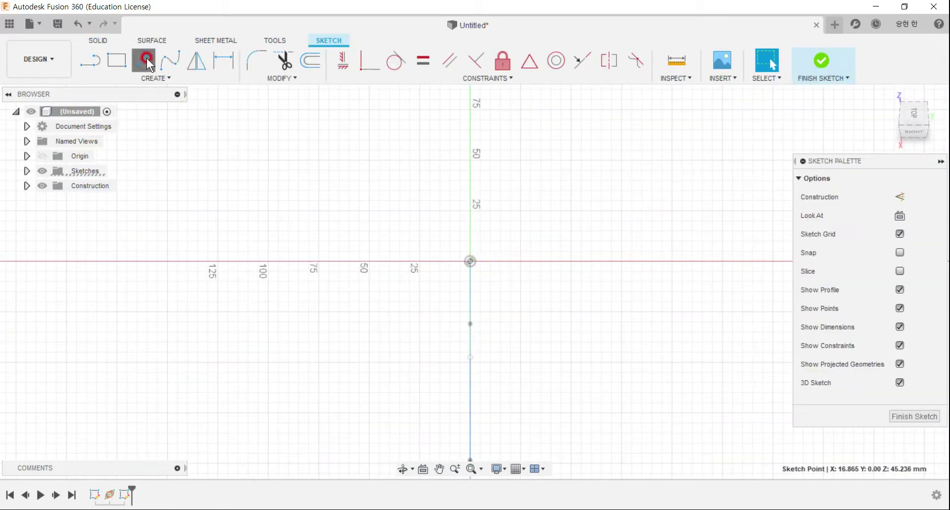
left_click(514, 269)
middle_click_drag(792, 124, 733, 233, "shift")
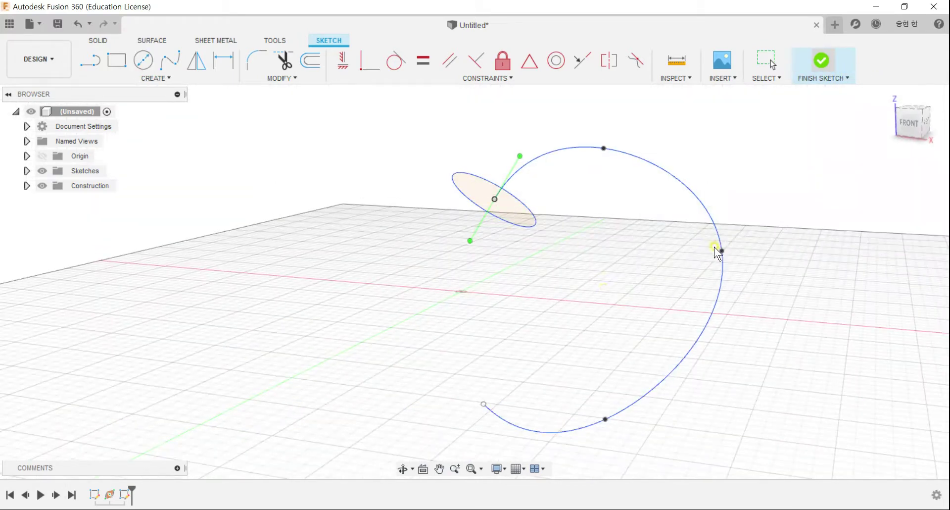
left_click_drag(527, 229, 518, 217)
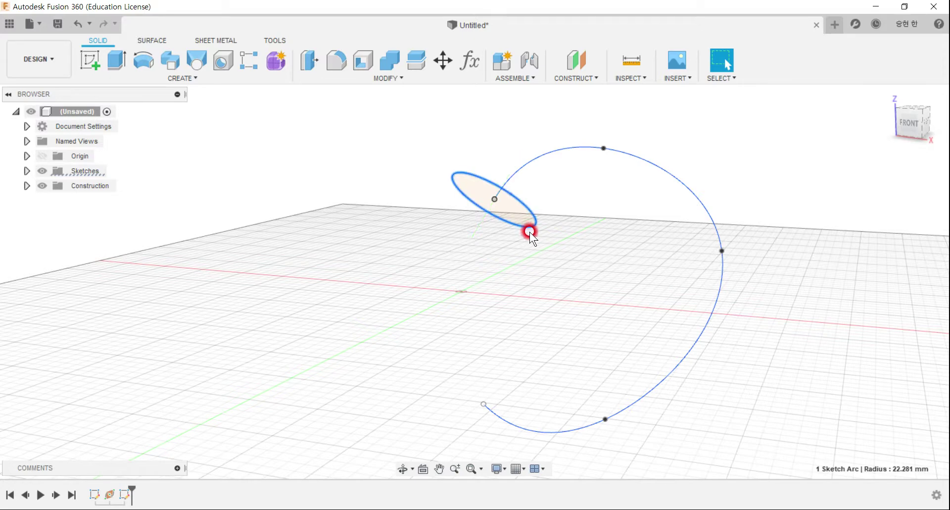
left_click(450, 206)
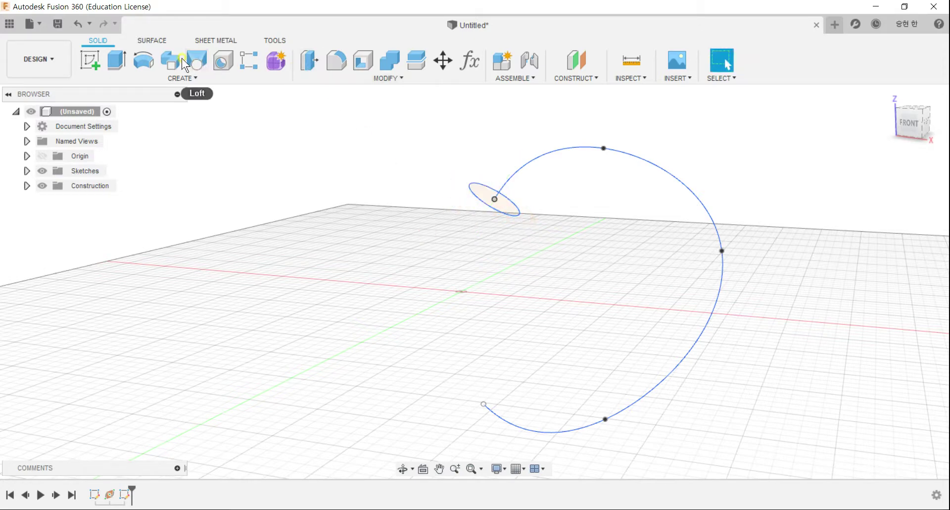
Sweep the circle along the C-shaped spline into a solid tube body and inspect it
left_click(380, 203)
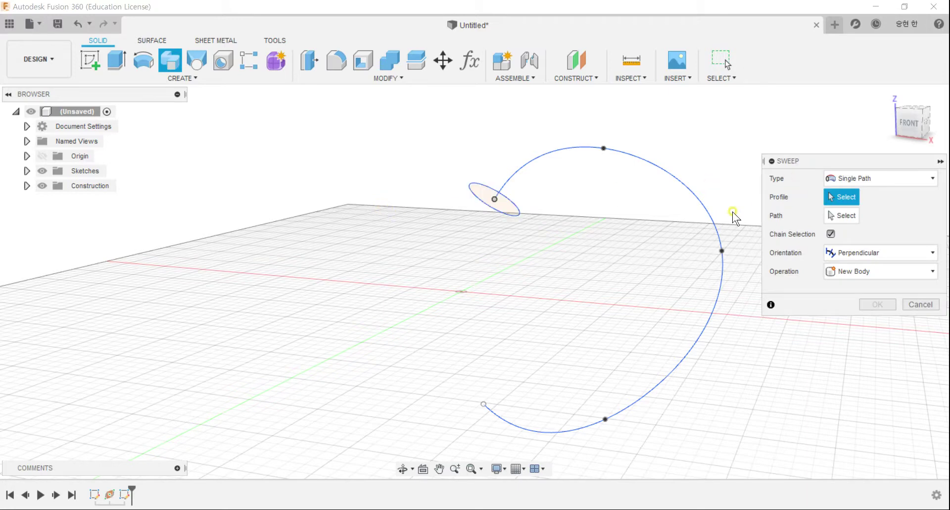
left_click(508, 204)
left_click(805, 215)
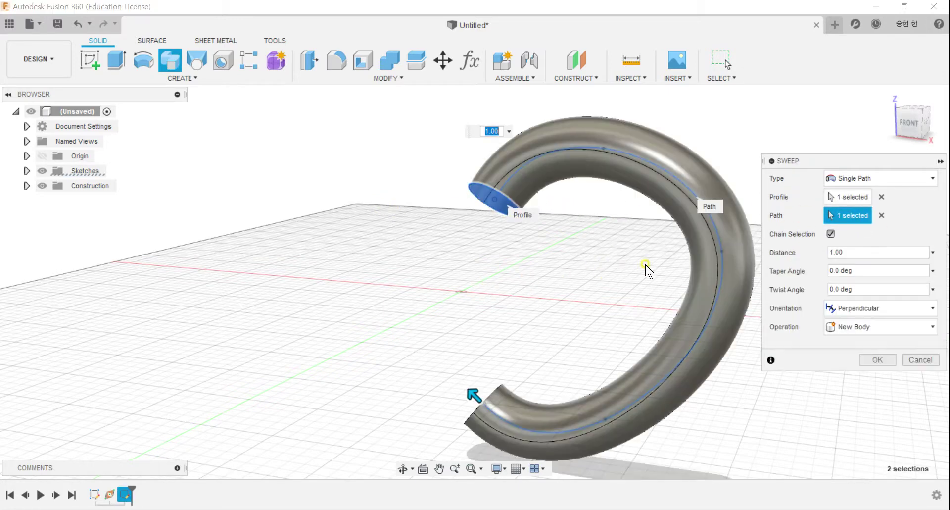
middle_click_drag(378, 286, 416, 280, "shift")
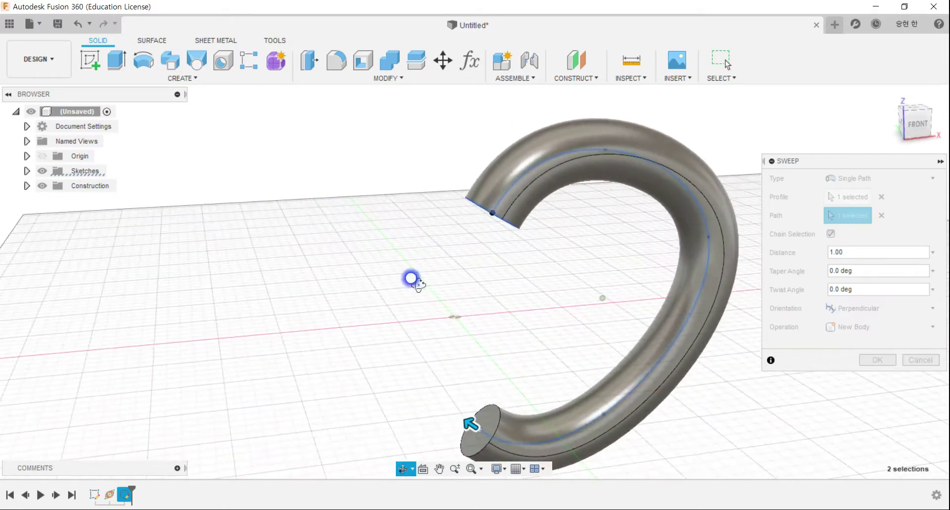
left_click(878, 360)
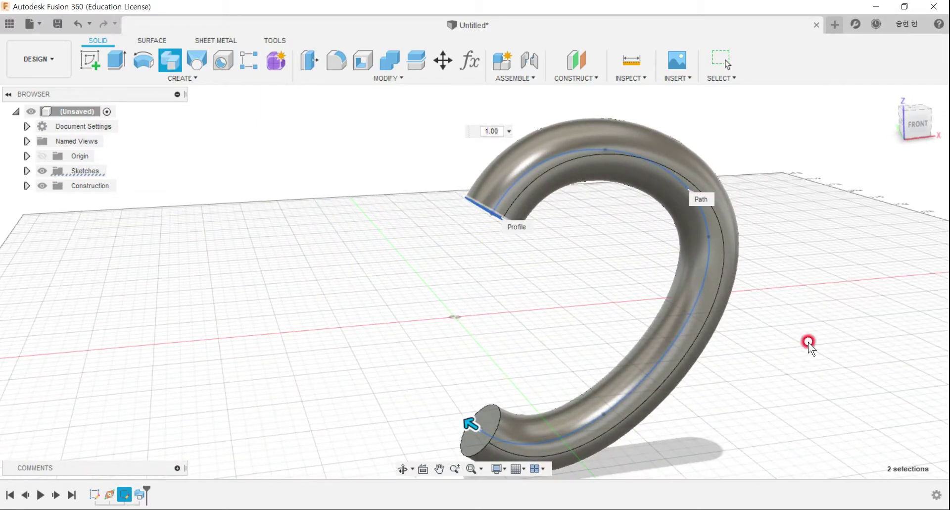
middle_click_drag(543, 244, 446, 233, "shift")
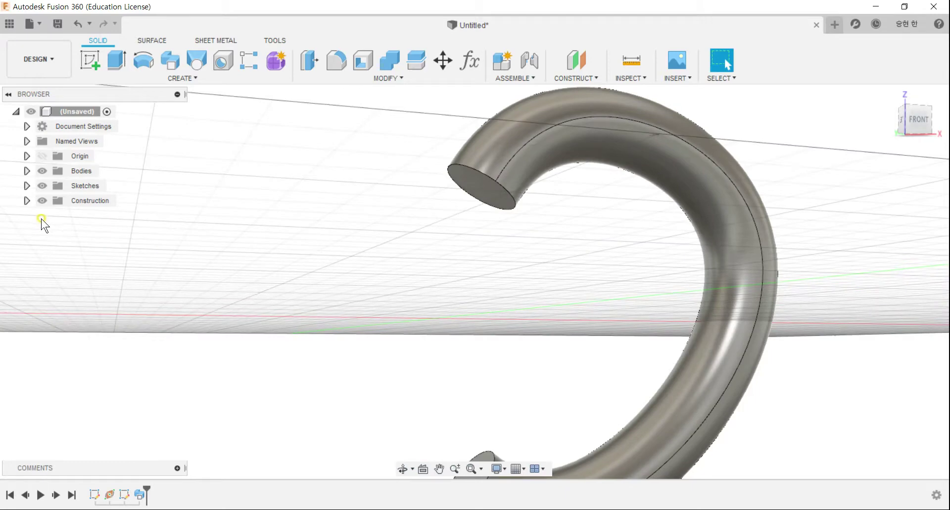
left_click(27, 185)
Make Sketch2 visible and select its profile circle at the tube end
left_click(53, 215)
left_click(52, 214)
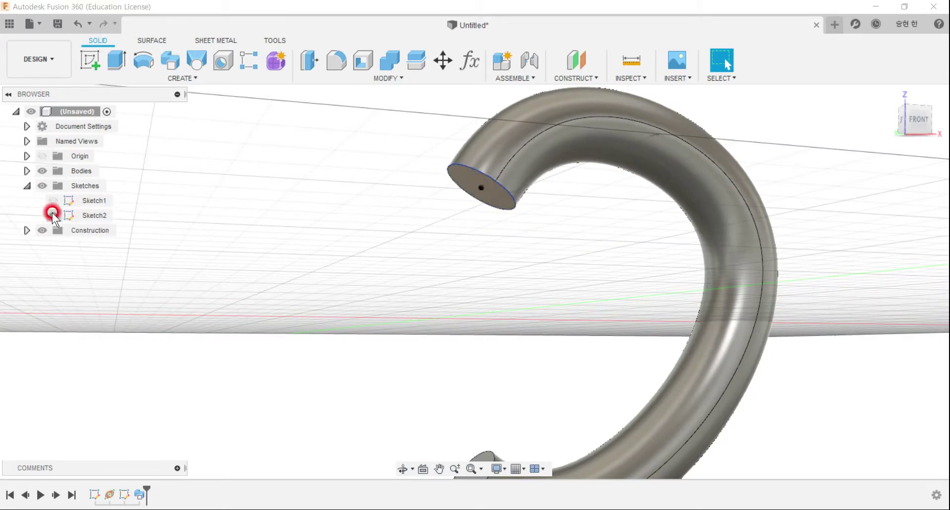
left_click(504, 195)
scroll(436, 279, "down", 1)
scroll(436, 280, "down", 2)
Discard the C-shaped tube design without saving, leaving an empty Untitled document
mouse_move(435, 277)
middle_mouse_down("shift")
mouse_move(348, 251)
mouse_move(356, 265)
middle_mouse_up("shift")
left_click(818, 23)
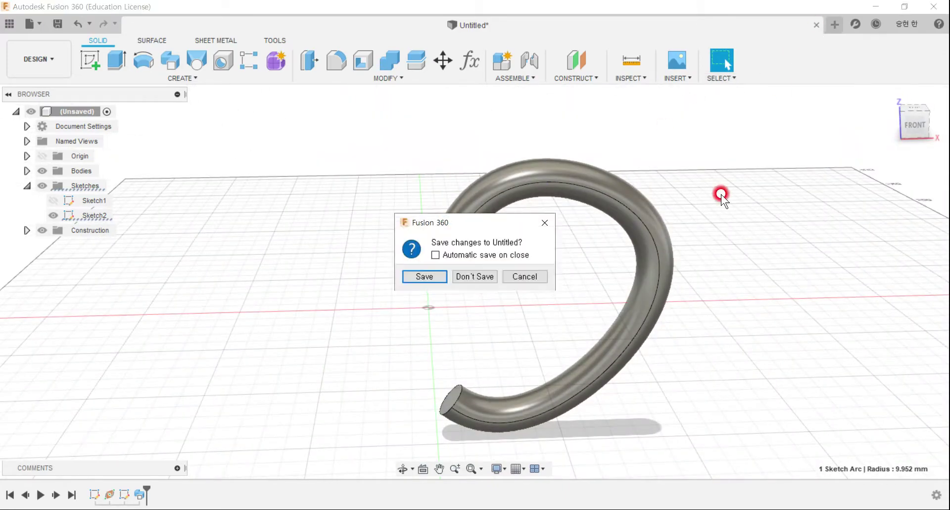
left_click(492, 276)
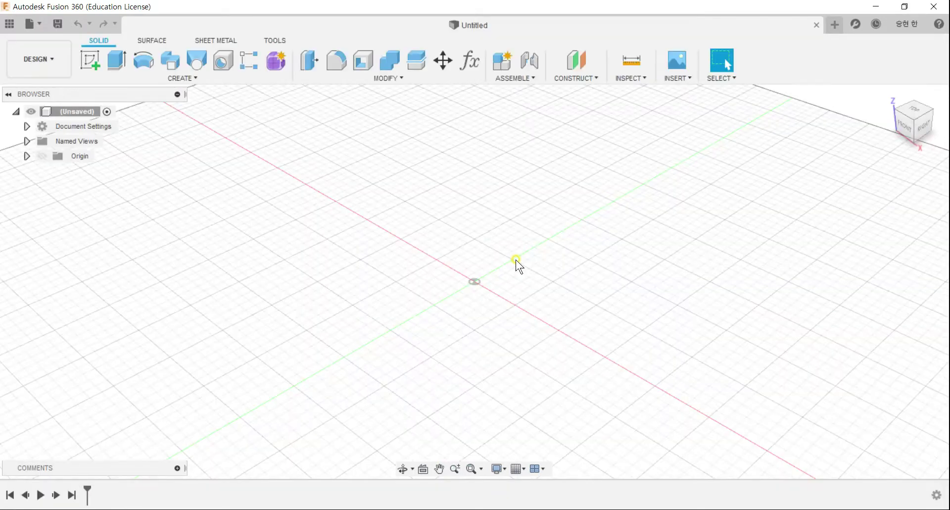
Create an offset construction plane 75.817 mm above the XY plane
left_click(92, 62)
key("Escape")
left_click(576, 70)
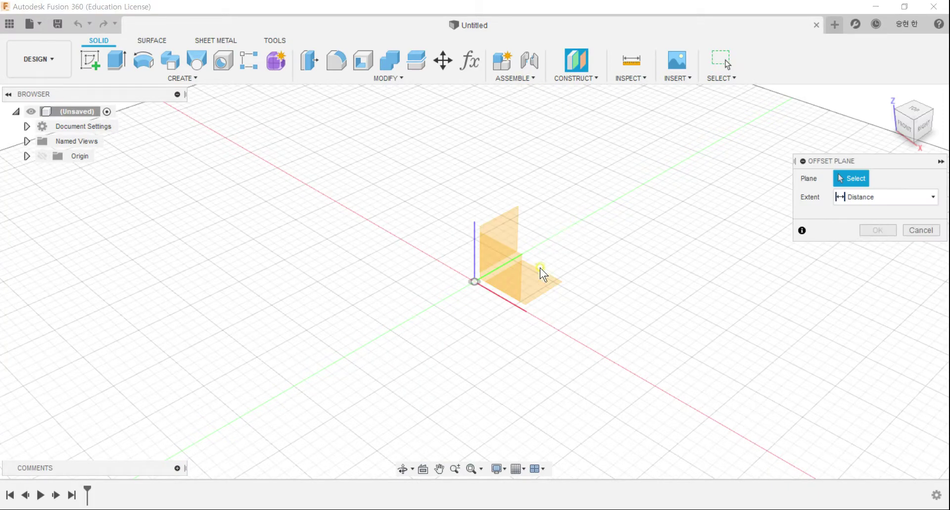
left_click(563, 271)
left_click_drag(555, 261, 559, 166)
left_click(877, 248)
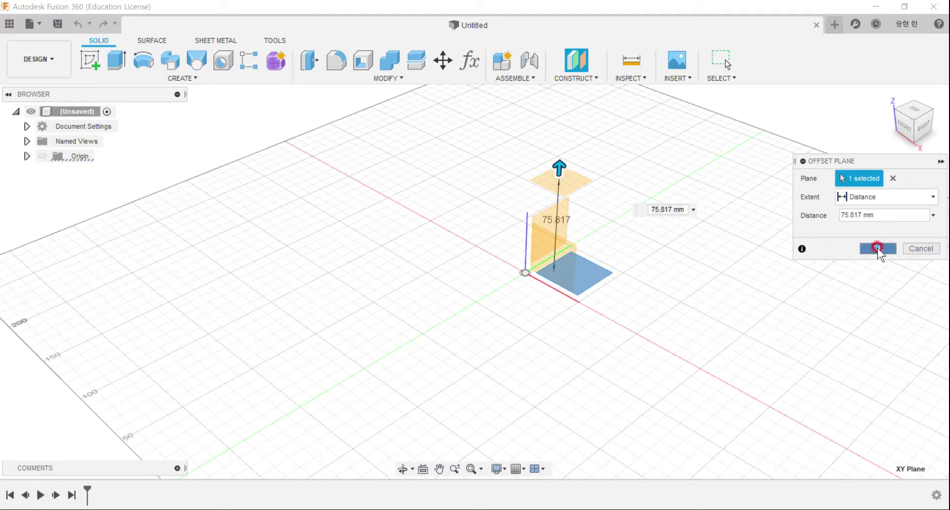
Add a second offset plane a further 57.778 mm above the first one
left_click(563, 174)
left_click_drag(566, 148, 570, 94)
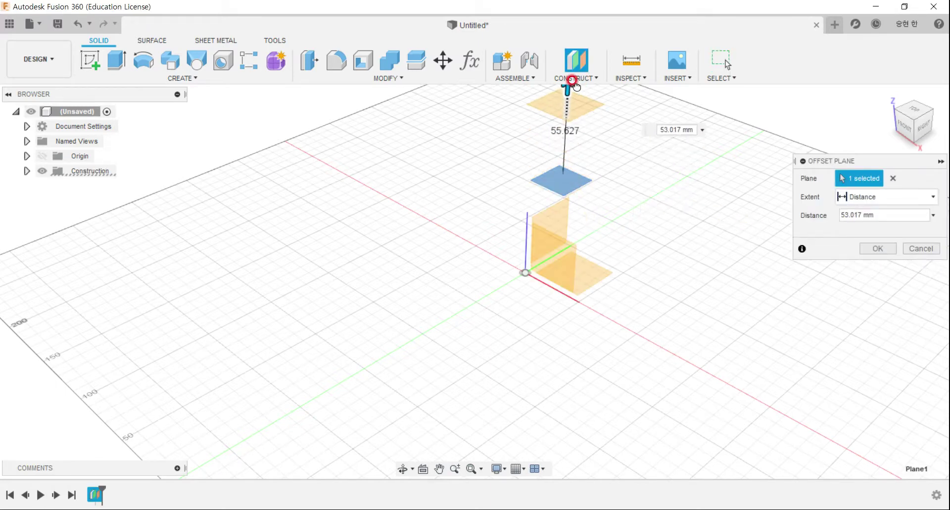
middle_click_drag(576, 118, 526, 230)
left_click_drag(513, 209, 513, 187)
left_click(878, 248)
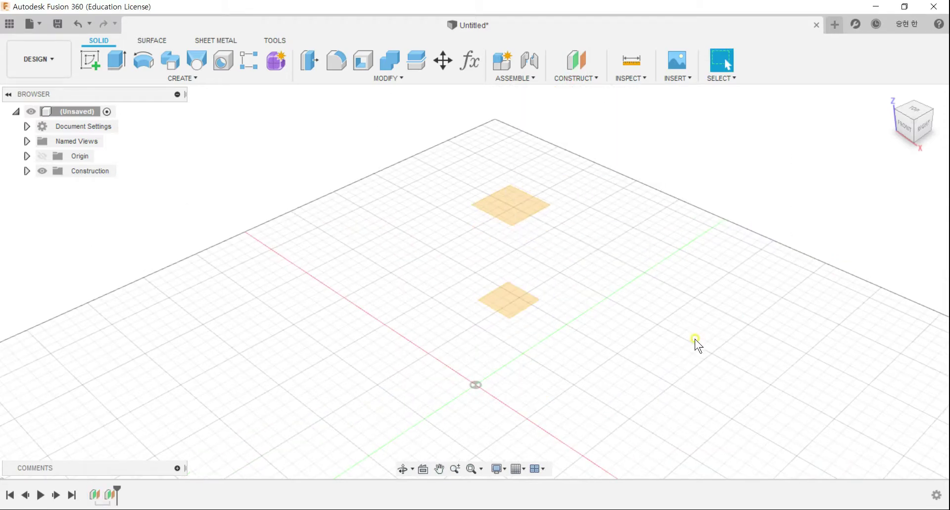
left_click(93, 58)
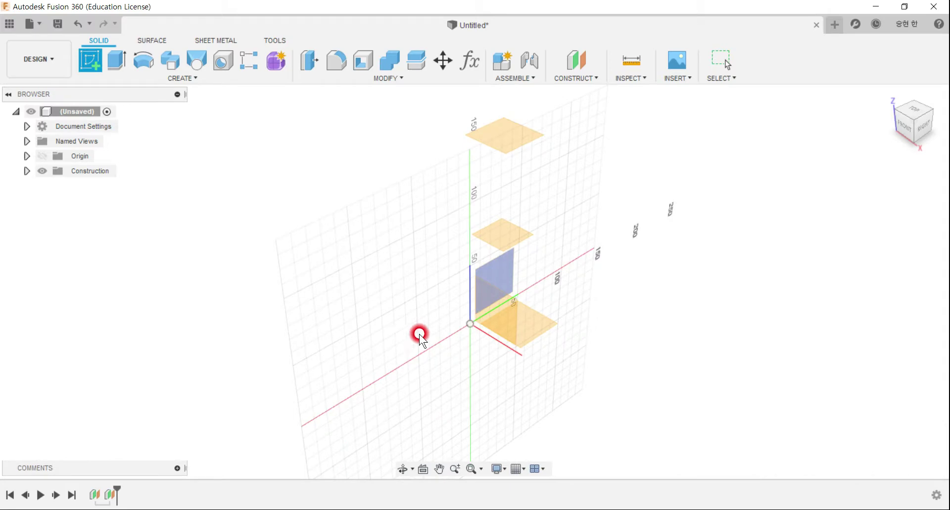
On the ground plane, draw a six-sided polygon centred at the origin and finish the sketch
left_click(539, 322)
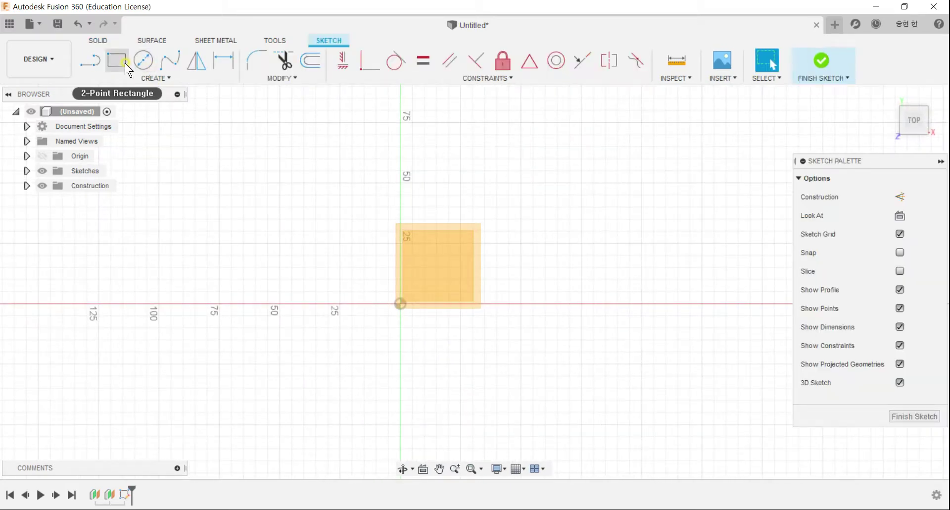
left_click(148, 79)
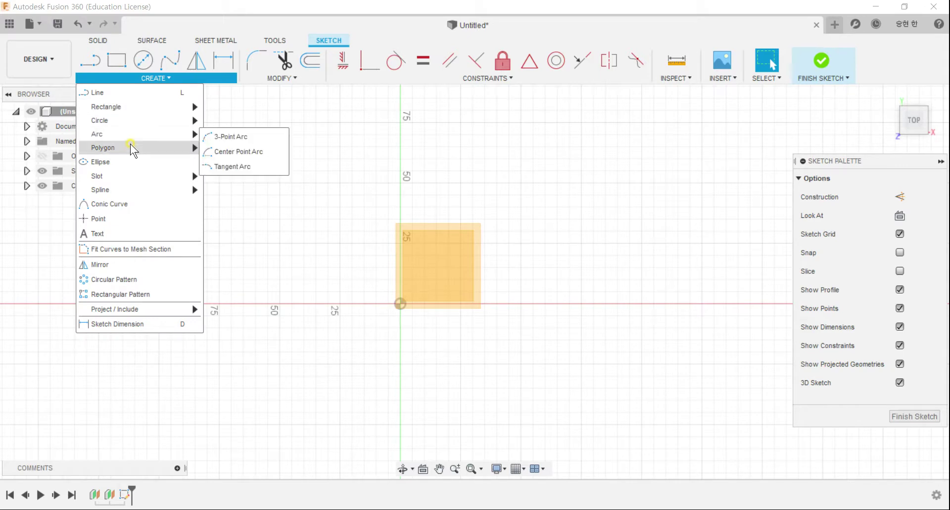
mouse_move(103, 148)
left_click(212, 164)
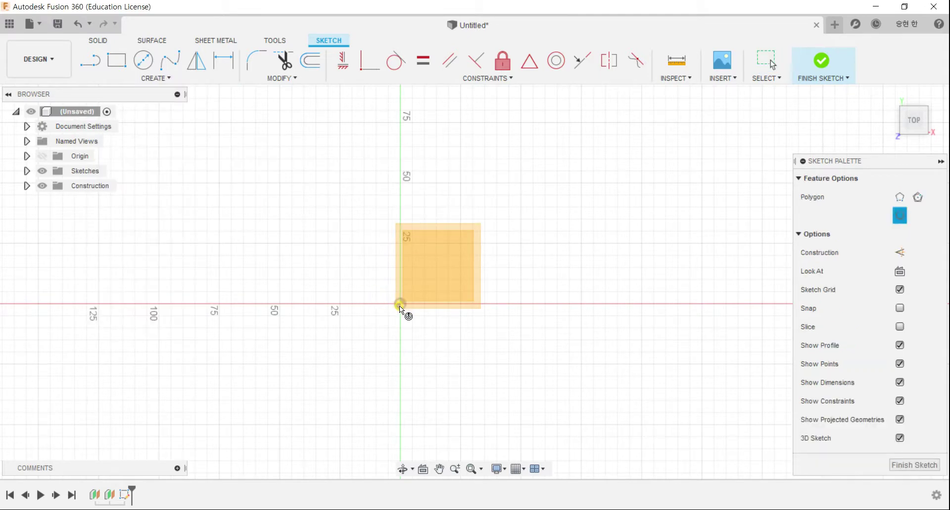
scroll(401, 308, "up", 3)
scroll(400, 310, "up", 3)
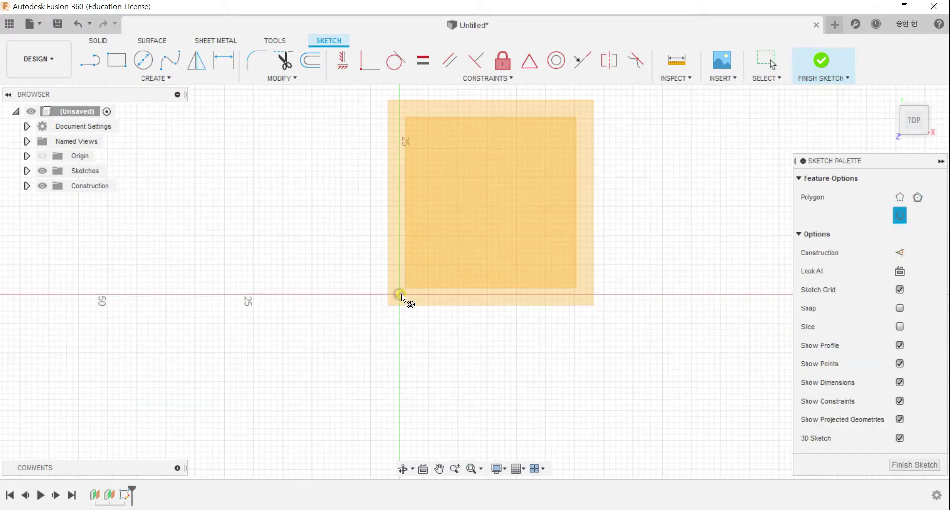
left_click(399, 294)
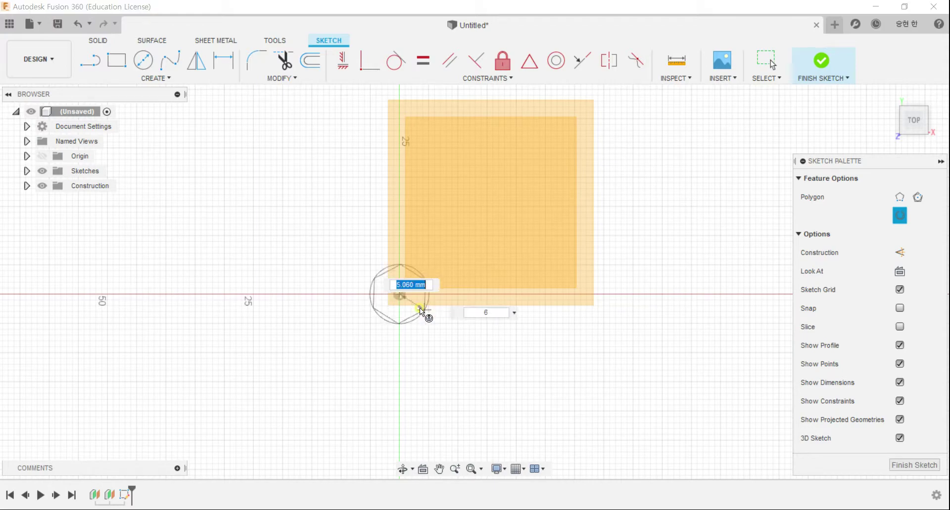
left_click(451, 292)
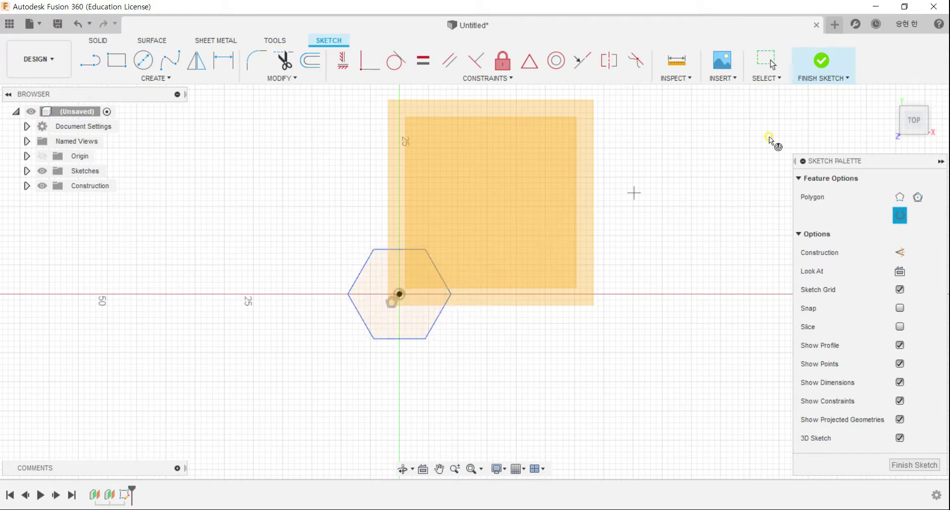
left_click(824, 70)
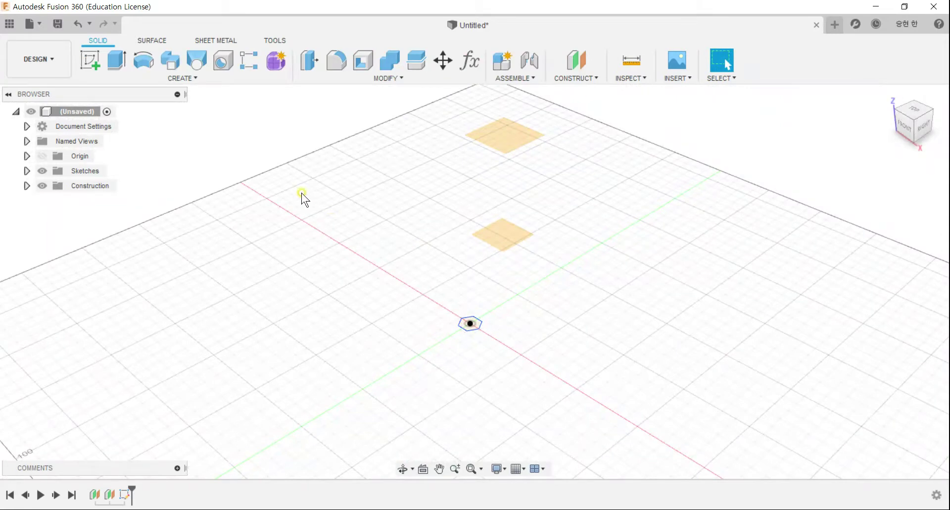
Sketch a center rectangle square at the origin on the middle offset plane
left_click(95, 62)
left_click(536, 280)
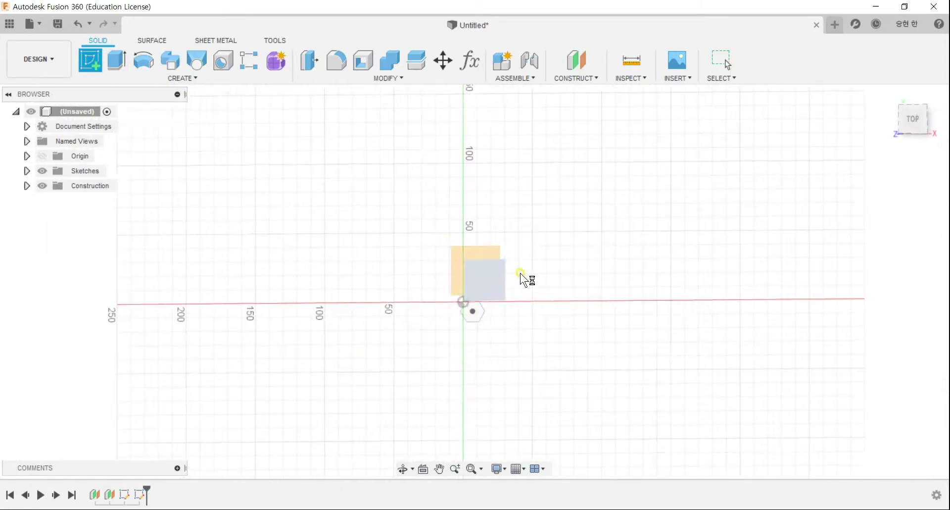
left_click(130, 64)
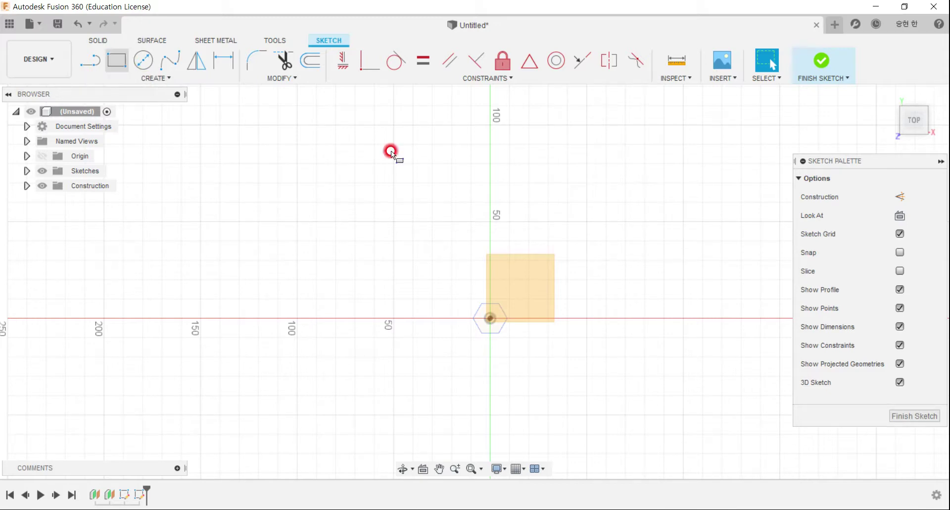
left_click(899, 215)
left_click(493, 316)
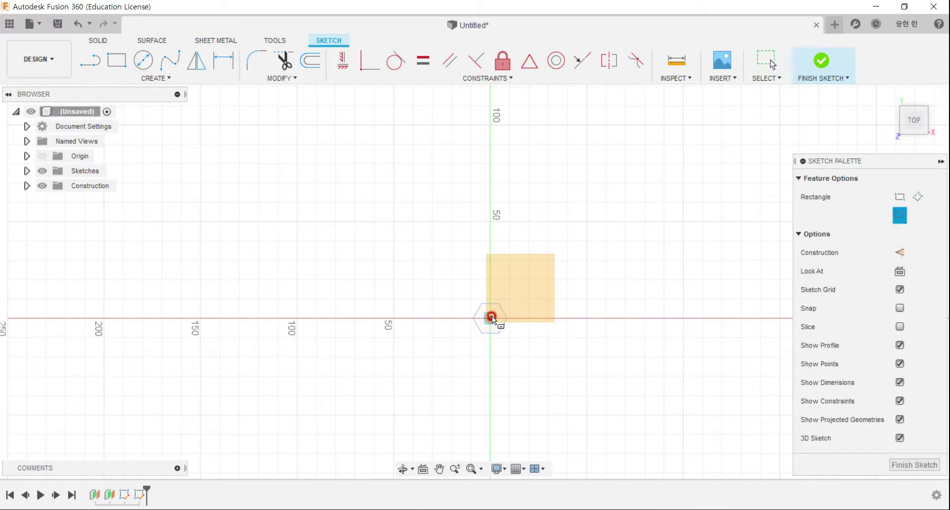
left_click(543, 282)
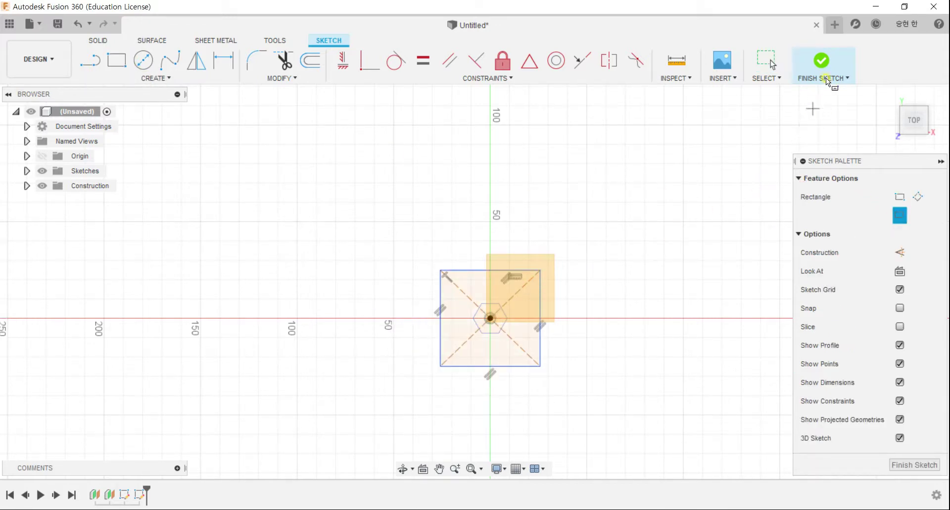
left_click(797, 91)
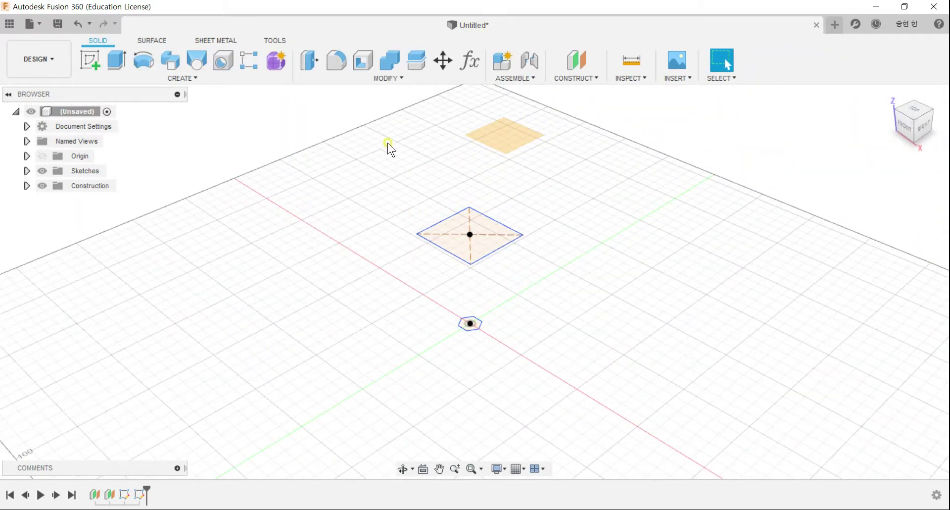
Sketch a center-diameter circle at the origin on the top offset plane
left_click(91, 60)
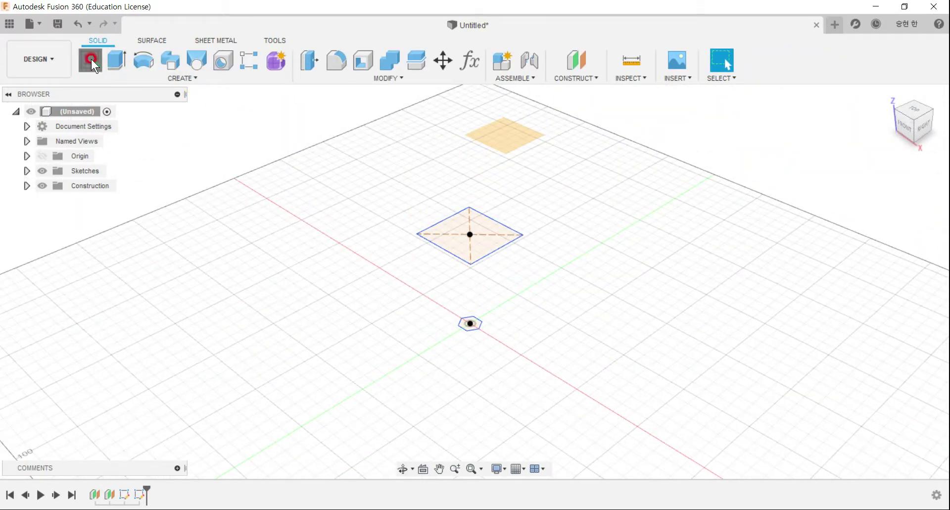
left_click(506, 135)
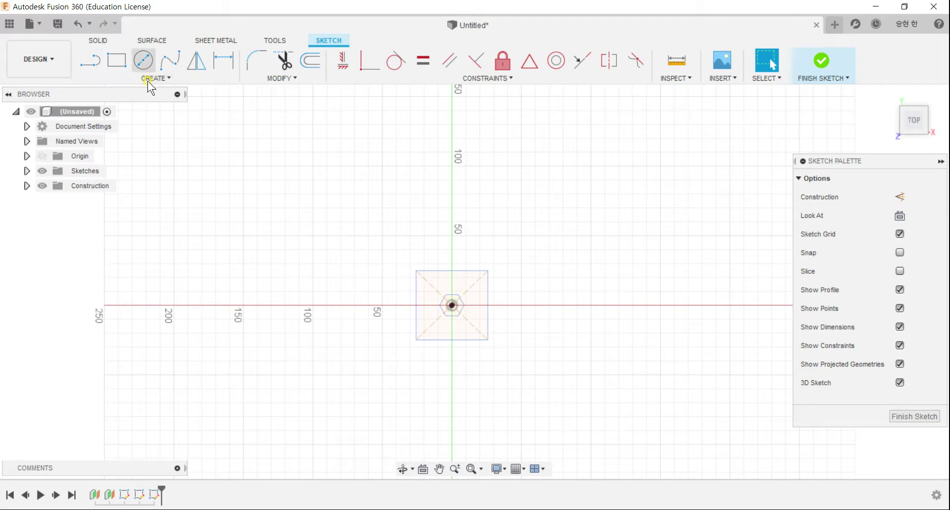
left_click(143, 60)
left_click(453, 307)
left_click(483, 310)
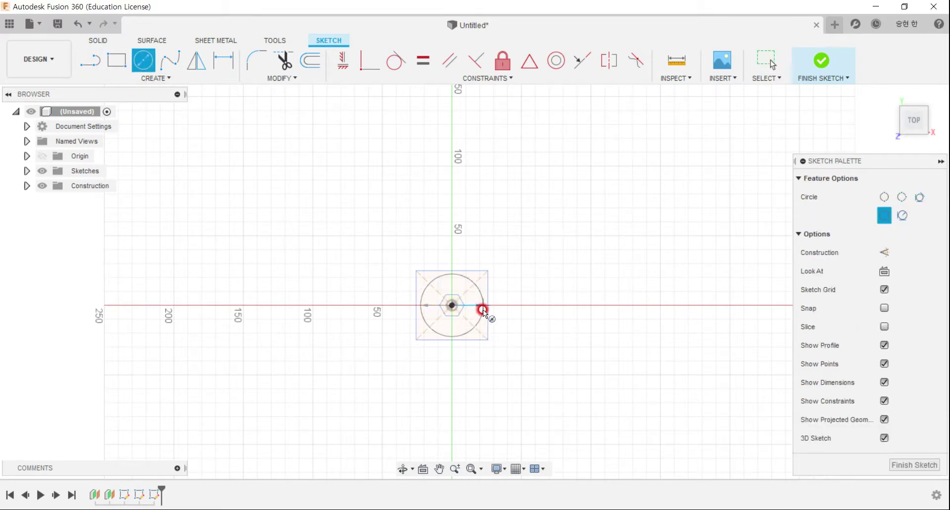
left_click(825, 62)
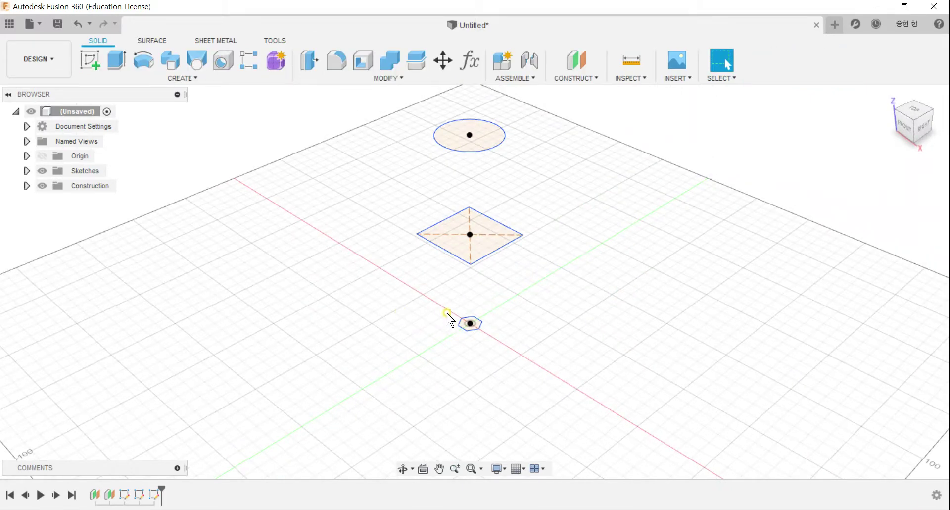
scroll(471, 321, "up", 3)
scroll(483, 334, "up", 2)
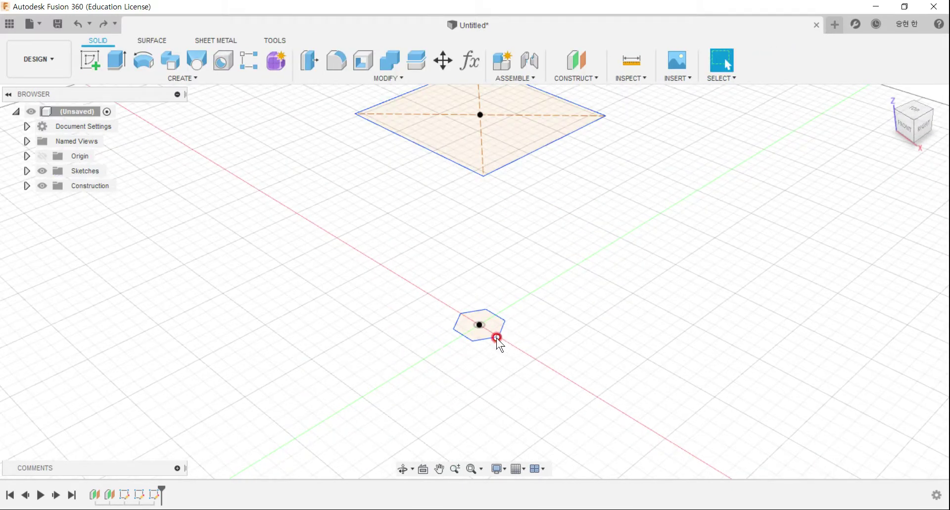
left_click(501, 329)
left_click_drag(399, 276, 554, 380)
left_click_drag(497, 337, 516, 353)
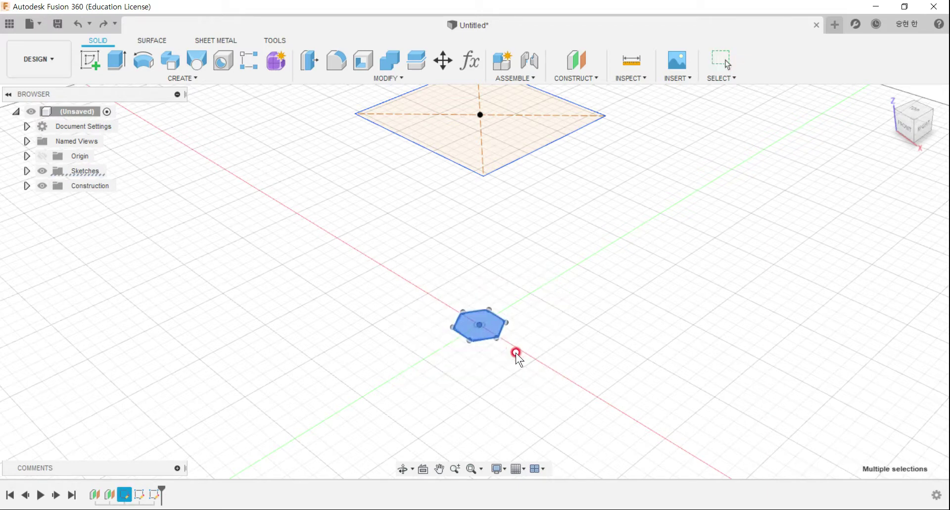
left_click(526, 334)
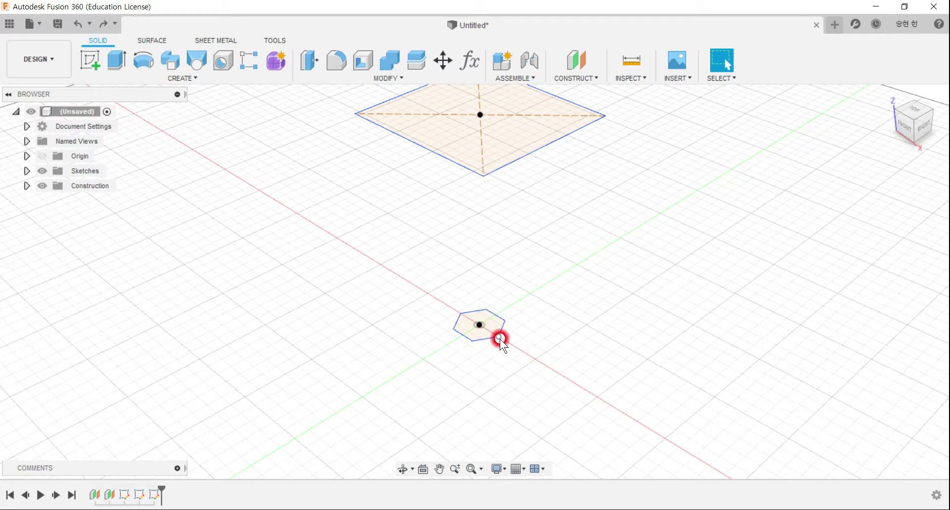
left_click_drag(500, 339, 501, 328)
left_click(501, 331)
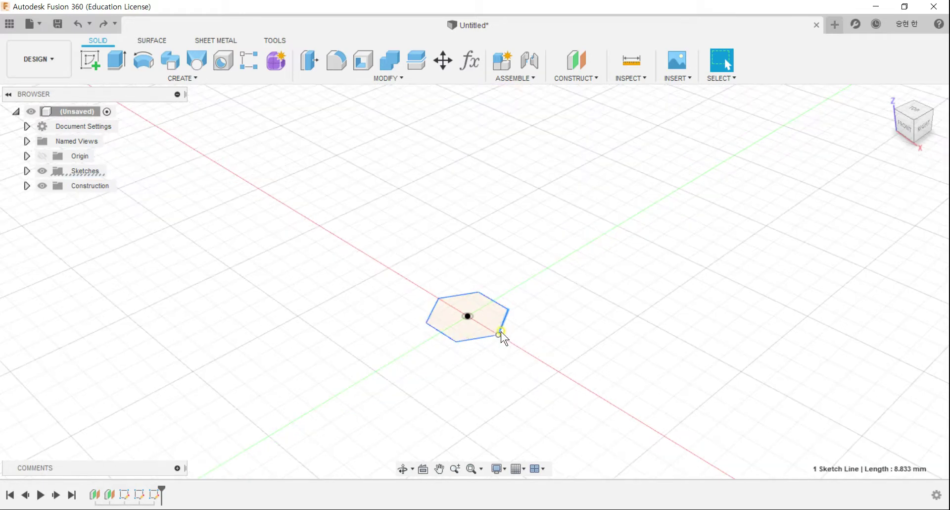
double_click(505, 317)
left_click(498, 334)
double_click(507, 317)
left_click_drag(510, 316, 527, 312)
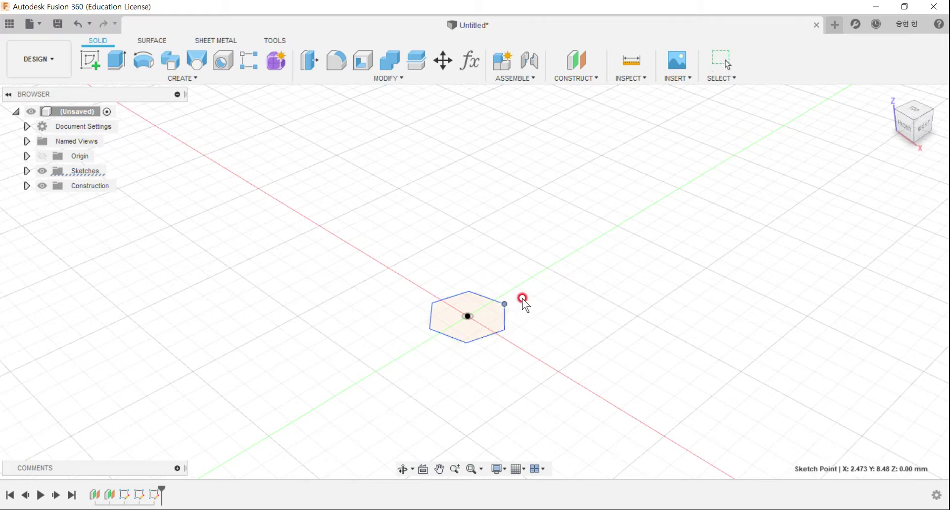
key("ctrl+z")
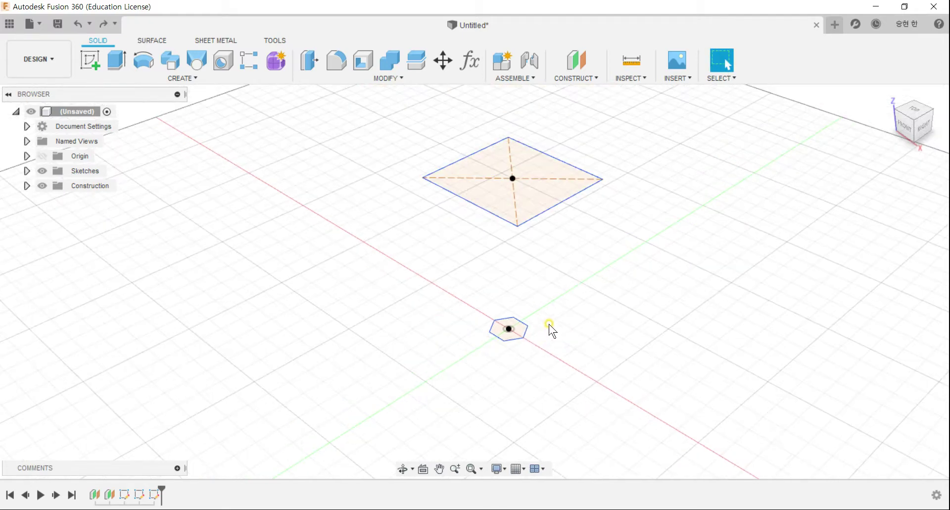
scroll(539, 303, "down", 2)
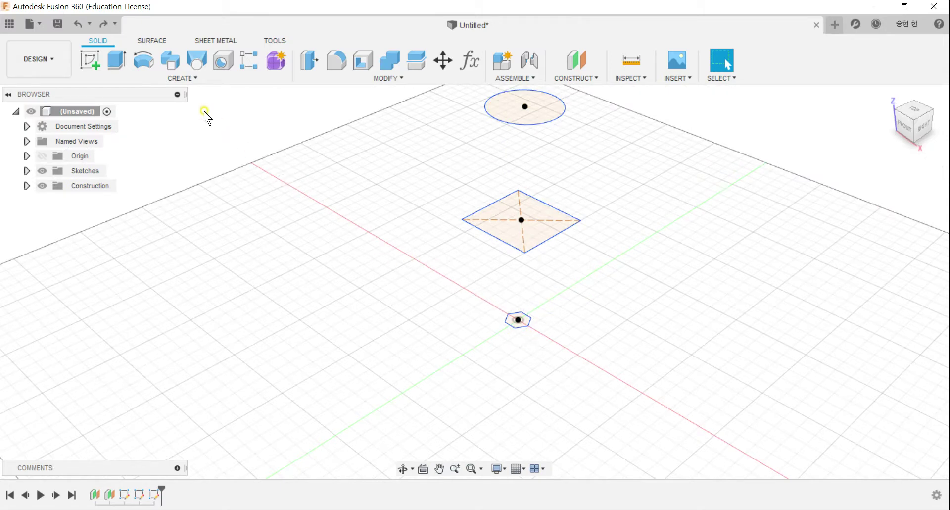
left_click(200, 64)
Pick the hexagon, square and circle as loft profiles in order and create the solid body
scroll(530, 327, "up", 2)
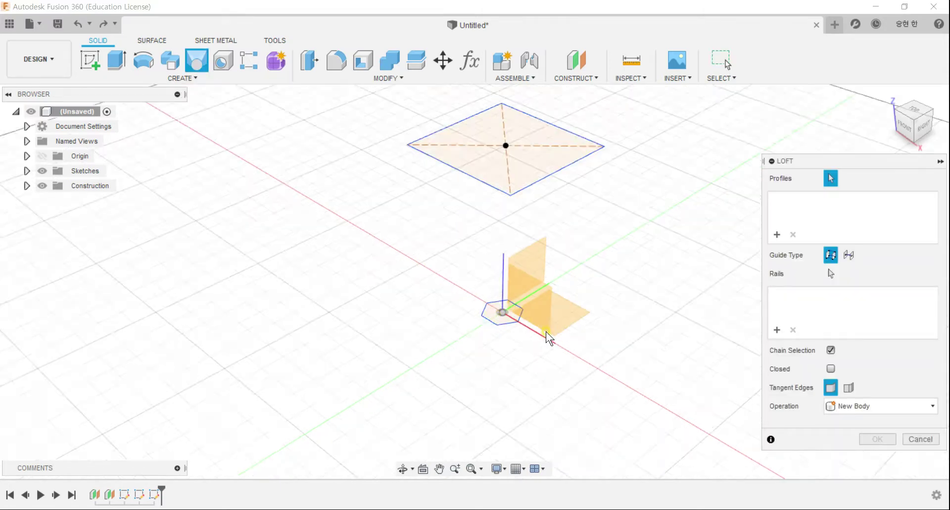
scroll(519, 319, "up", 2)
left_click(495, 305)
scroll(555, 284, "down", 2)
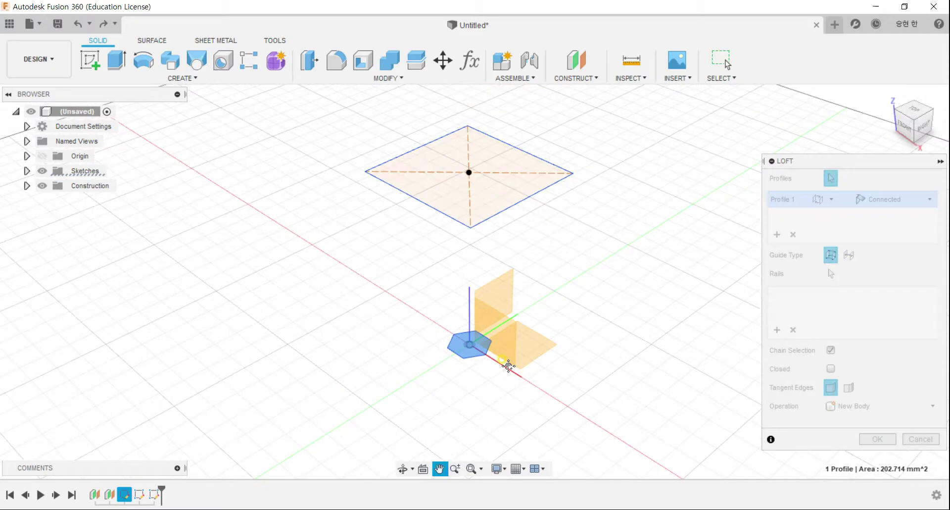
left_click(477, 270)
scroll(527, 328, "down", 2)
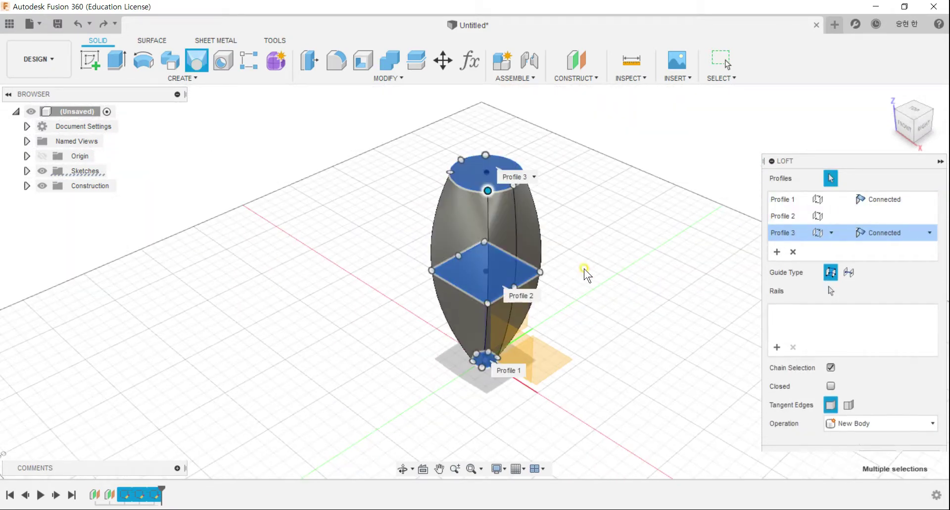
mouse_move(569, 270)
middle_mouse_down("shift")
mouse_move(580, 273)
mouse_move(554, 357)
middle_mouse_up("shift")
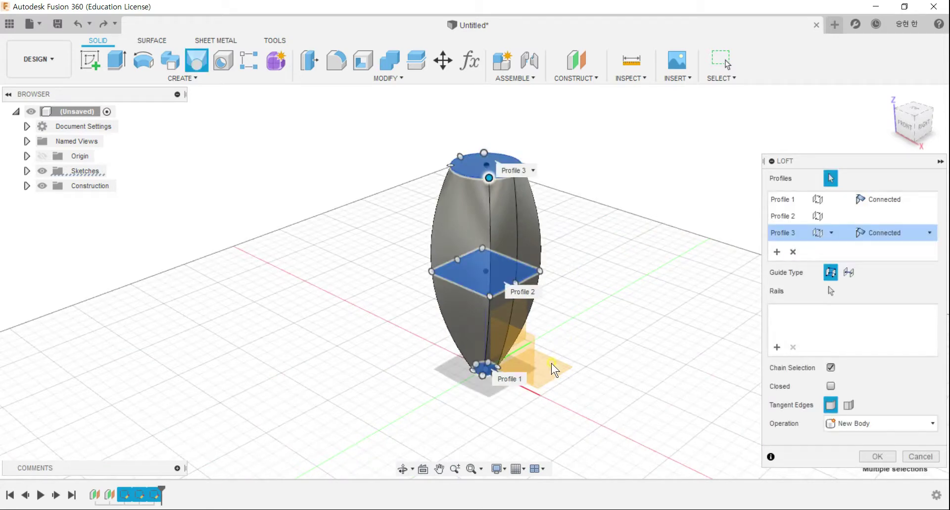
left_click(876, 456)
scroll(476, 385, "up", 3)
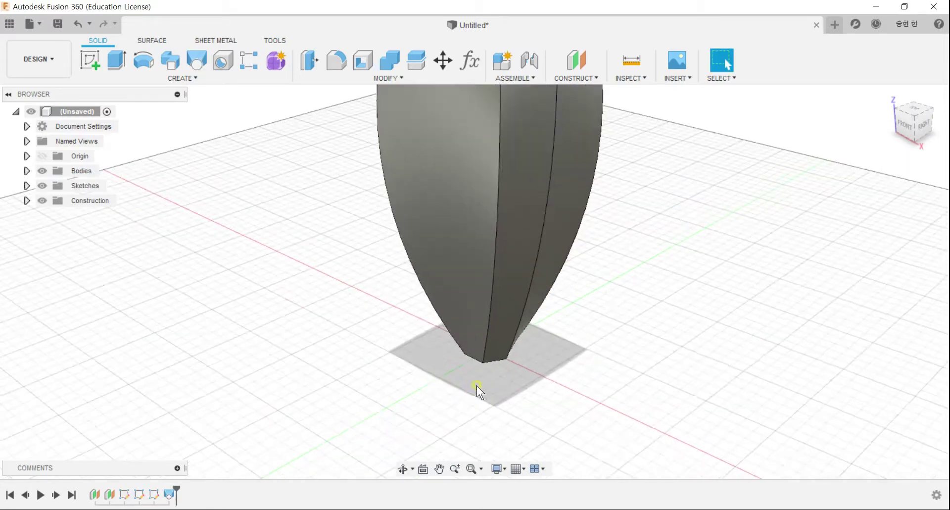
Expand Sketches in the browser and turn on visibility of Sketch1 and Sketch2
left_click(26, 185)
left_click(228, 334)
left_click(53, 215)
left_click(53, 199)
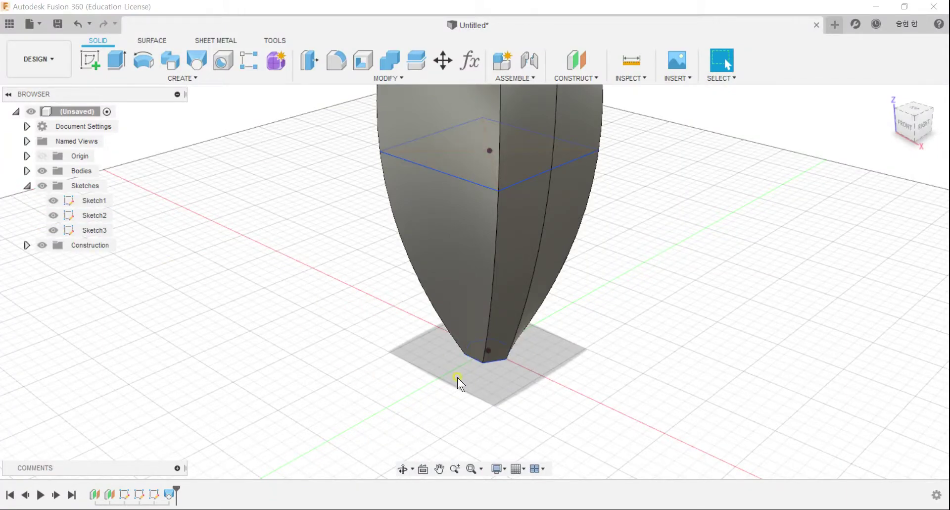
scroll(495, 366, "up", 2)
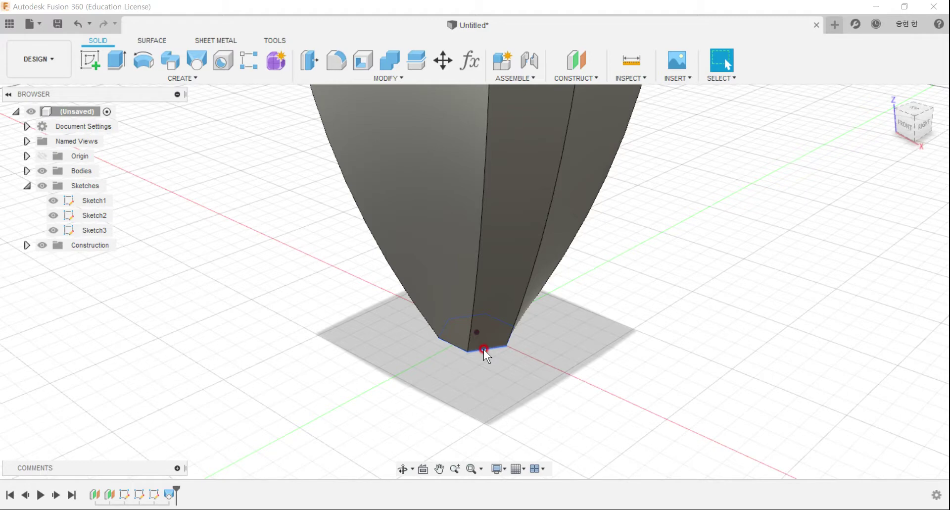
Drag sketch points on the base profile toward the front corner, then select the top circle edge
left_click(484, 349)
mouse_move(469, 352)
left_mouse_down()
mouse_move(544, 388)
mouse_move(494, 393)
left_mouse_up()
scroll(558, 393, "up", 3)
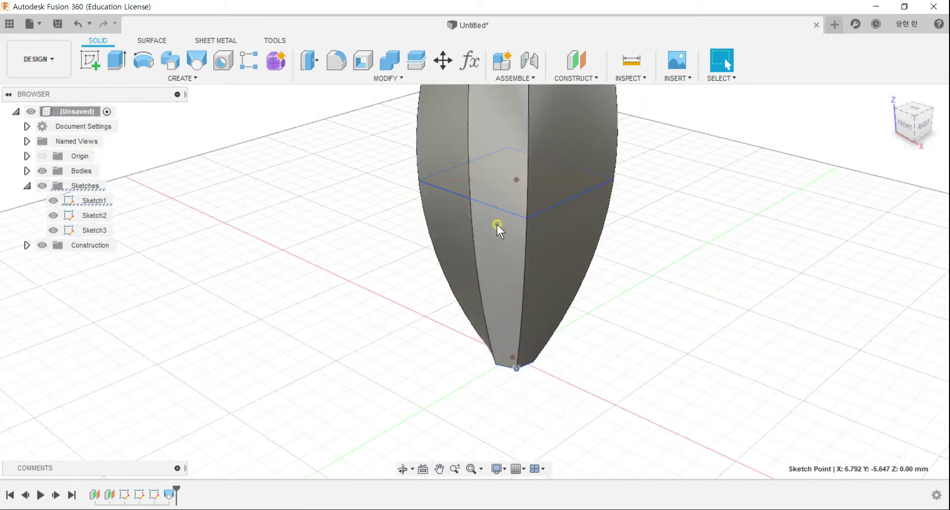
mouse_move(498, 204)
left_mouse_down()
mouse_move(522, 216)
mouse_move(533, 240)
left_mouse_up()
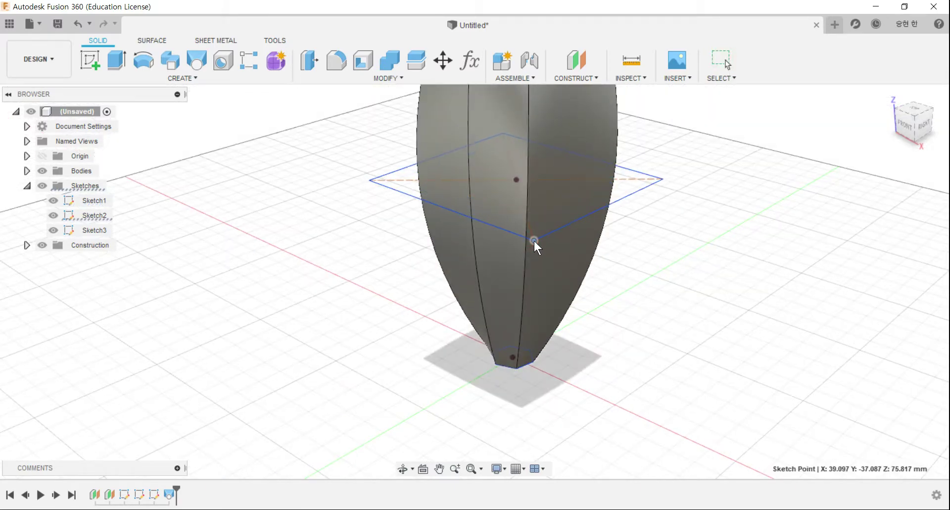
scroll(584, 301, "down", 2)
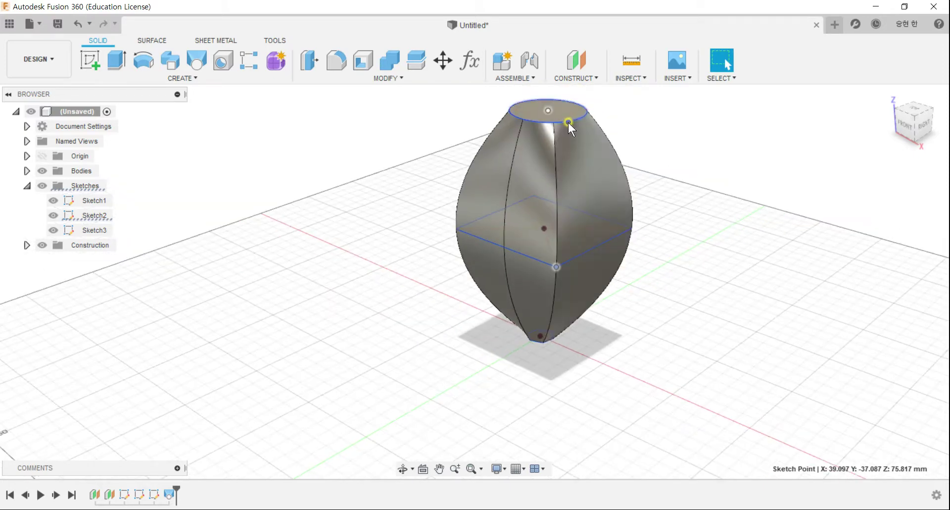
left_click(577, 125)
Orbit around the vase to view its top face from above
mouse_move(651, 265)
middle_mouse_down("shift")
mouse_move(642, 221)
mouse_move(620, 249)
middle_mouse_up("shift")
mouse_move(469, 274)
middle_mouse_down("shift")
mouse_move(501, 269)
mouse_move(480, 253)
mouse_move(418, 277)
middle_mouse_up("shift")
scroll(494, 275, "up", 2)
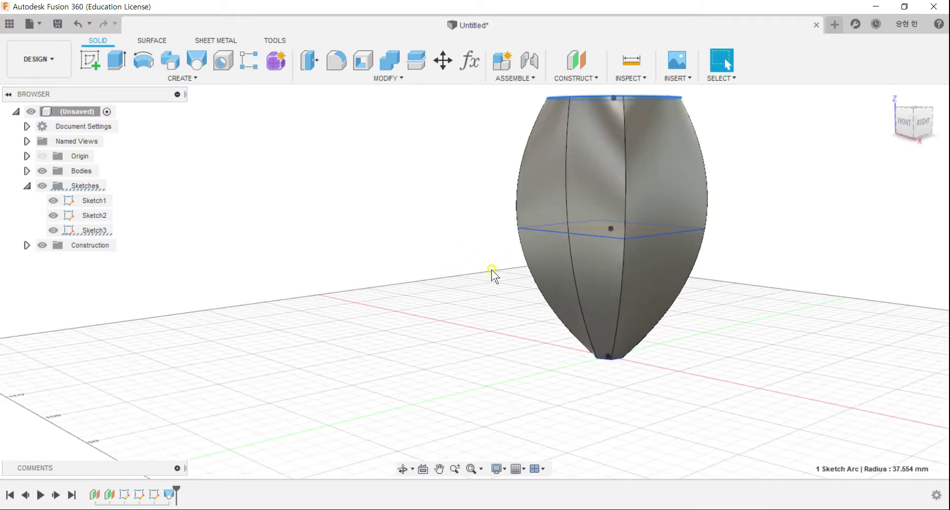
middle_click_drag(493, 272, 414, 322, "shift")
mouse_move(371, 229)
middle_mouse_down("shift")
mouse_move(390, 248)
mouse_move(168, 174)
middle_mouse_up("shift")
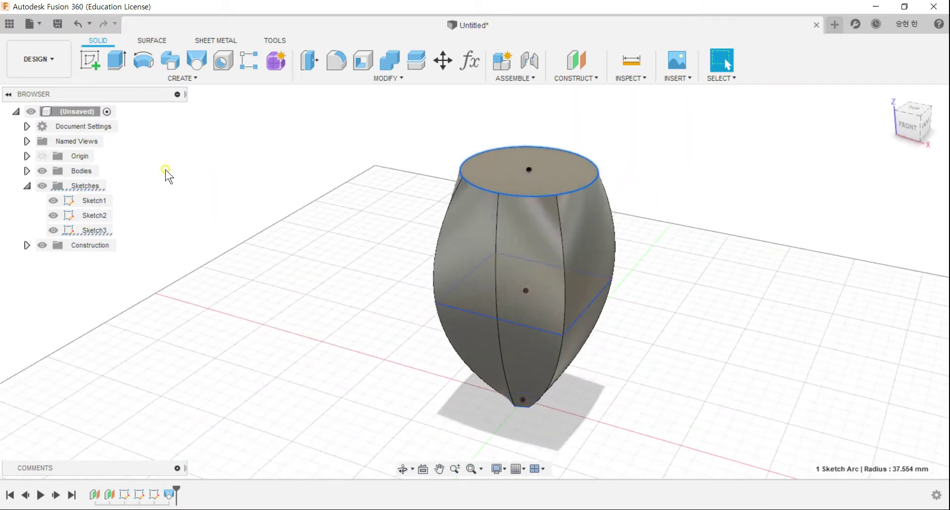